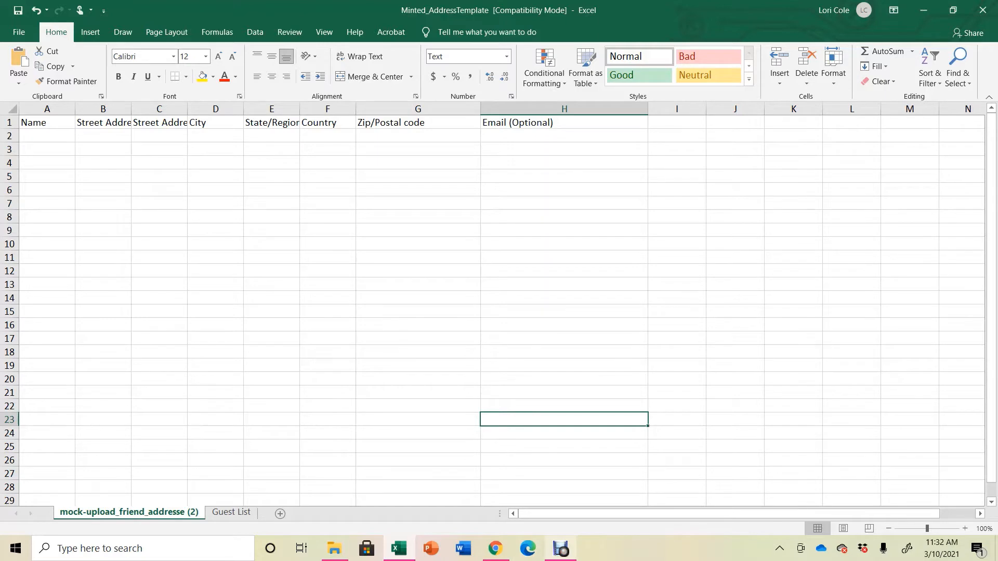
Create a copy of the Guest List sheet in the same workbook, placed before the original Guest List sheet.
mouse_move(561, 548)
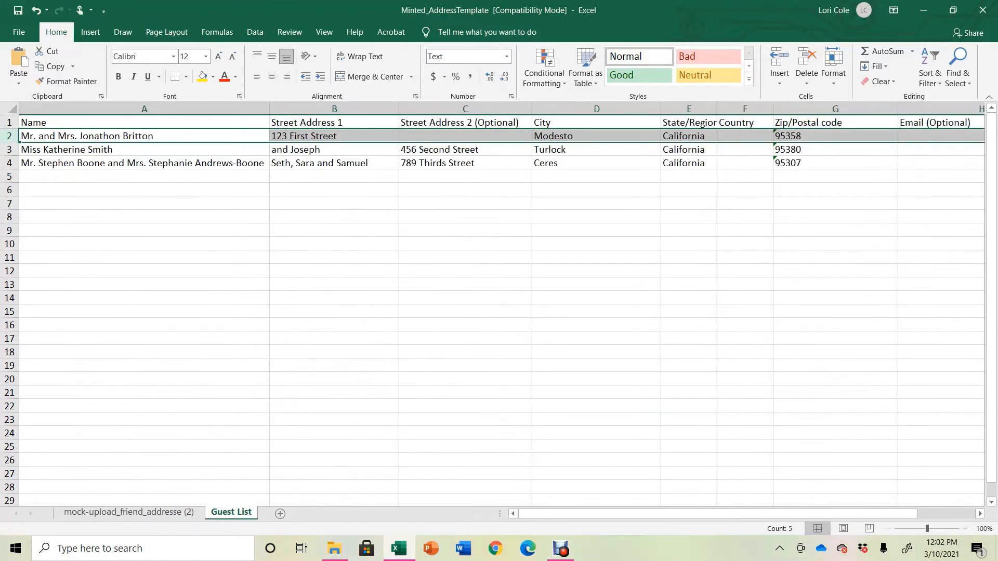
key(alt)
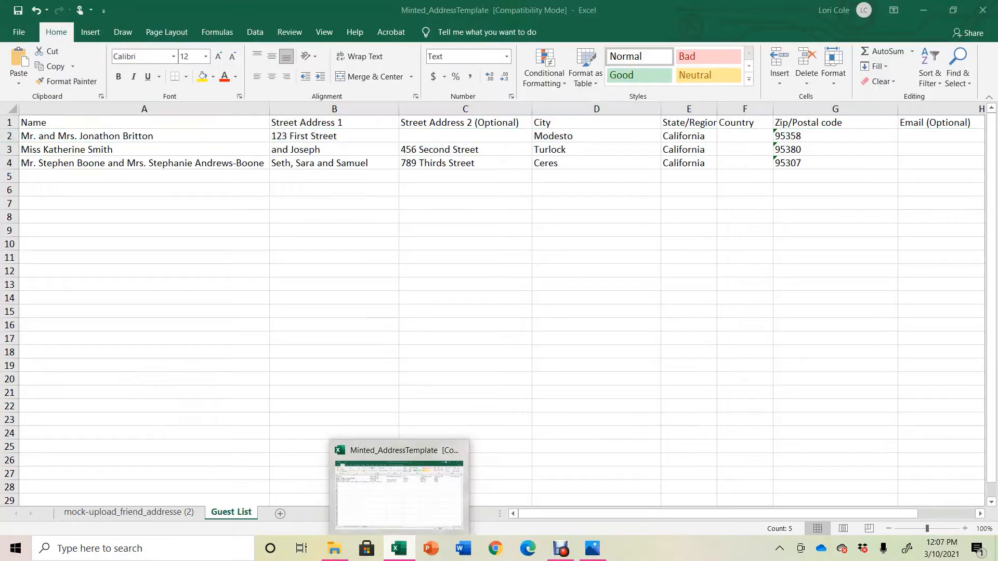
click(398, 548)
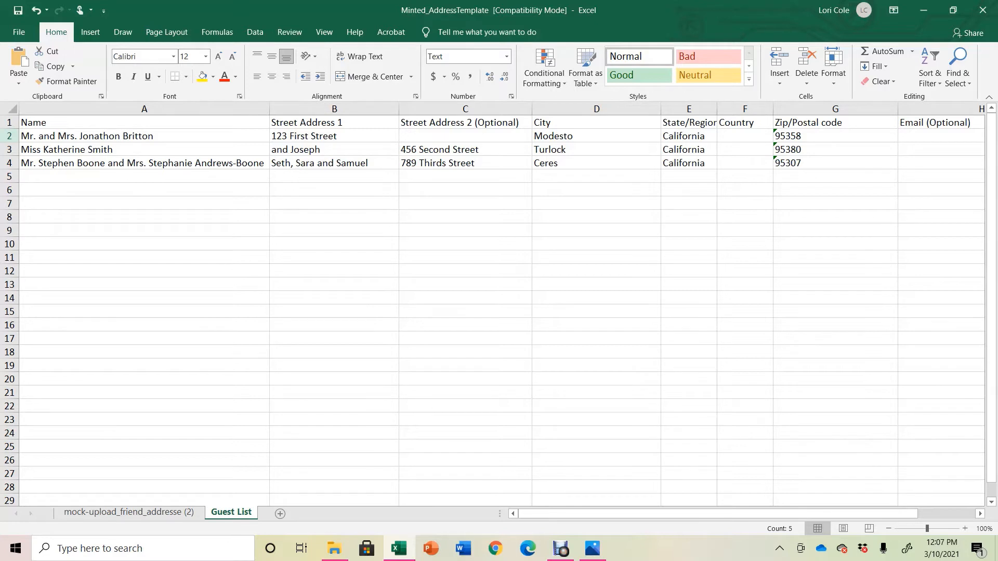
right_click(233, 512)
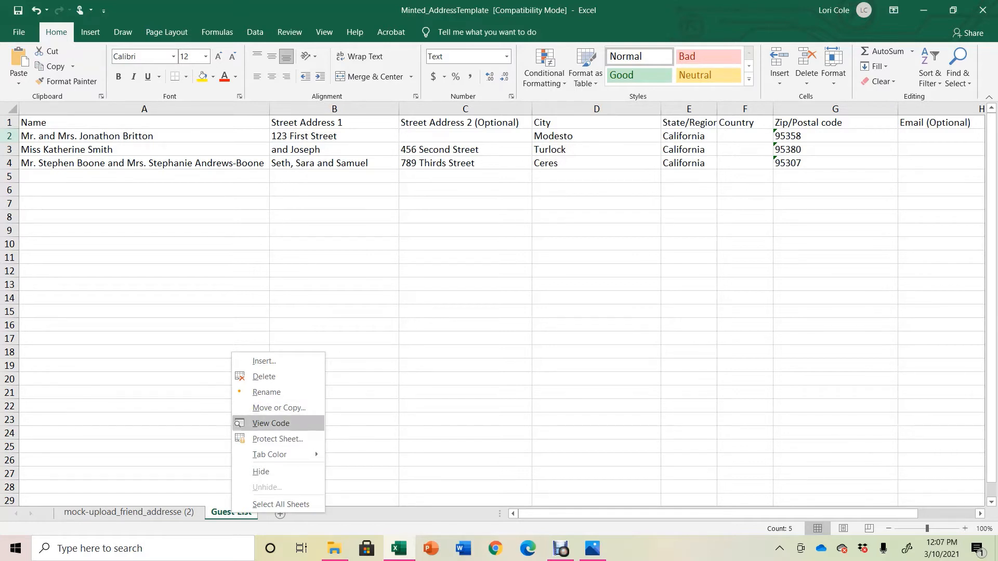
click(279, 407)
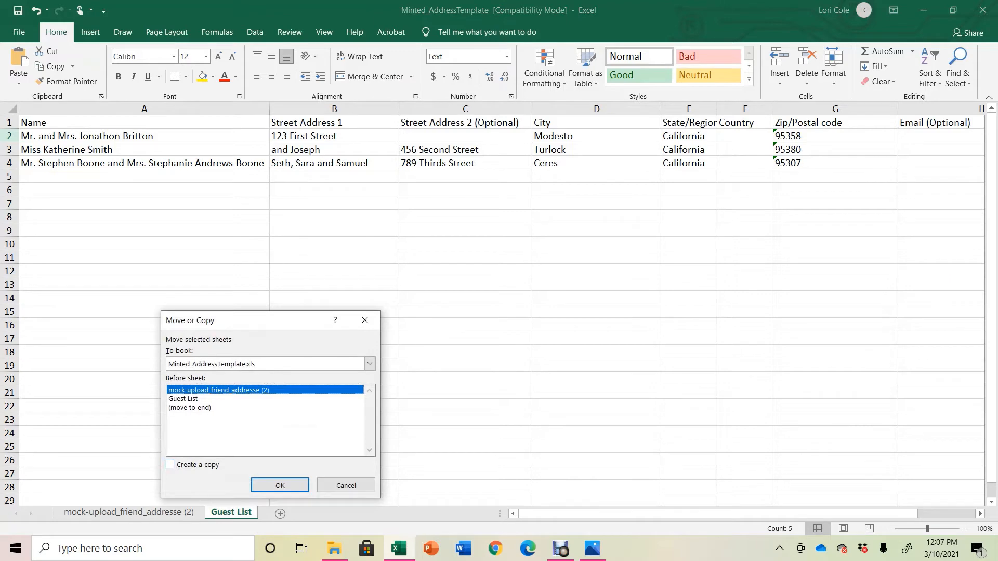
click(234, 398)
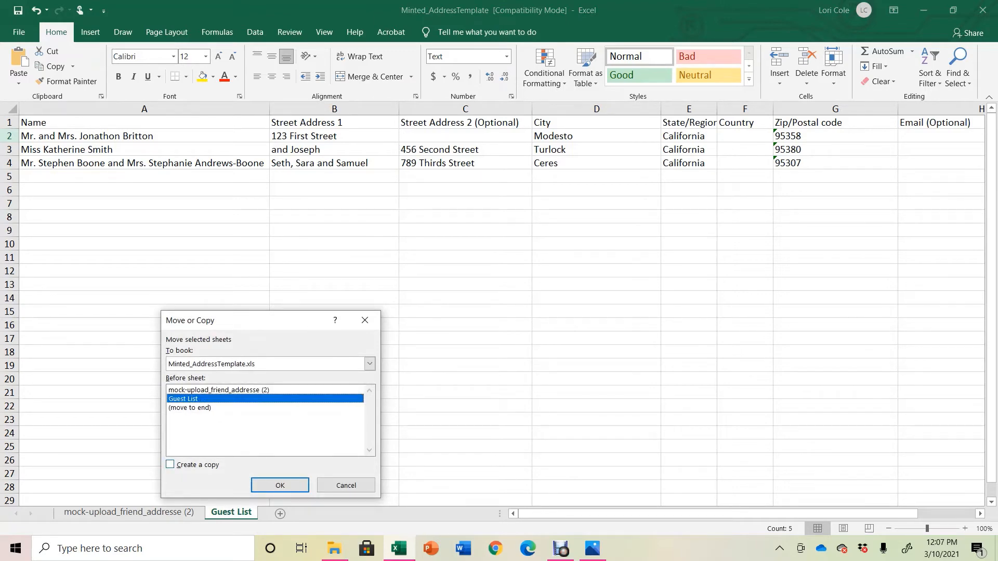
click(170, 465)
click(280, 484)
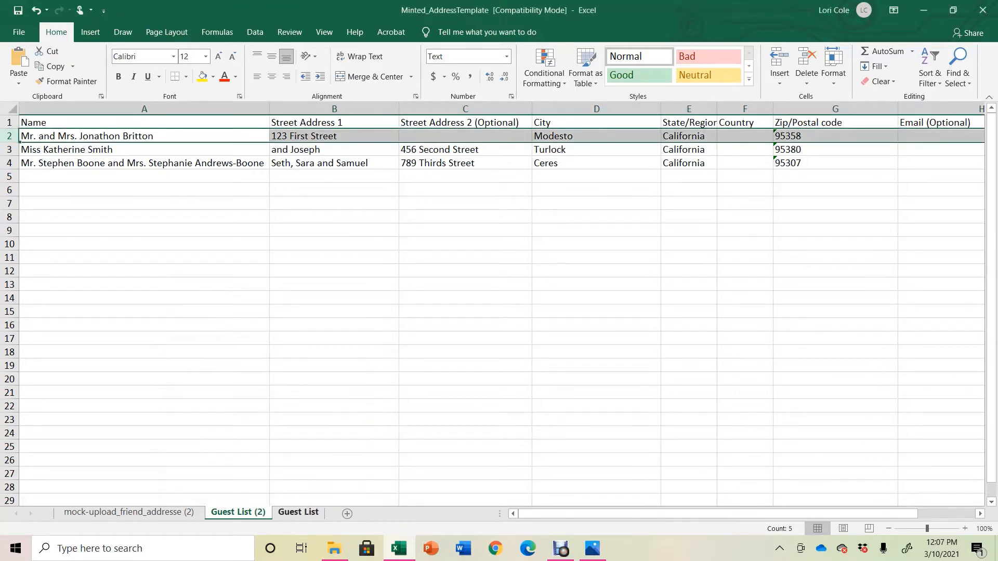
Rename the copied sheet Guest List (2) as RSVP.
click(298, 512)
click(238, 512)
right_click(245, 512)
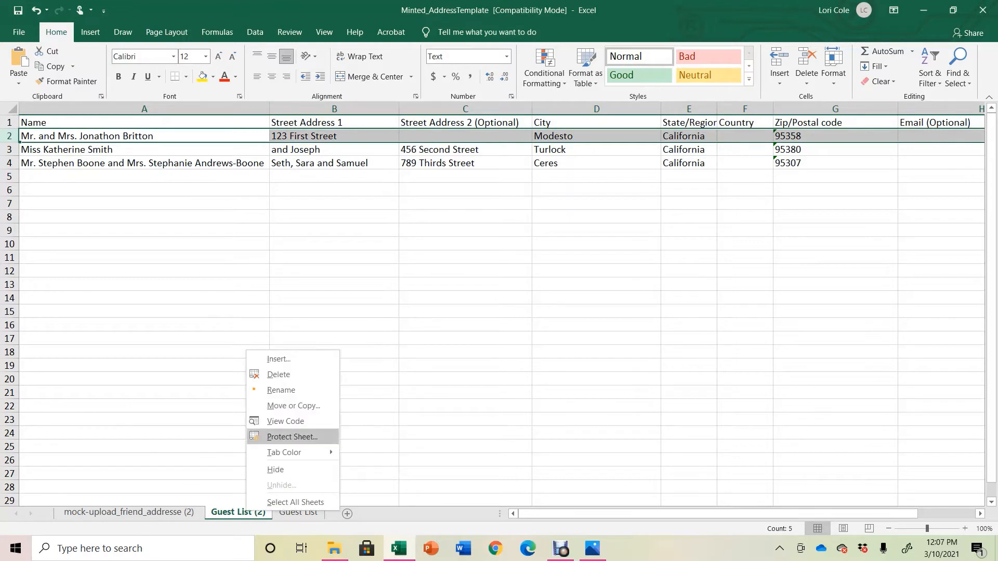
click(241, 513)
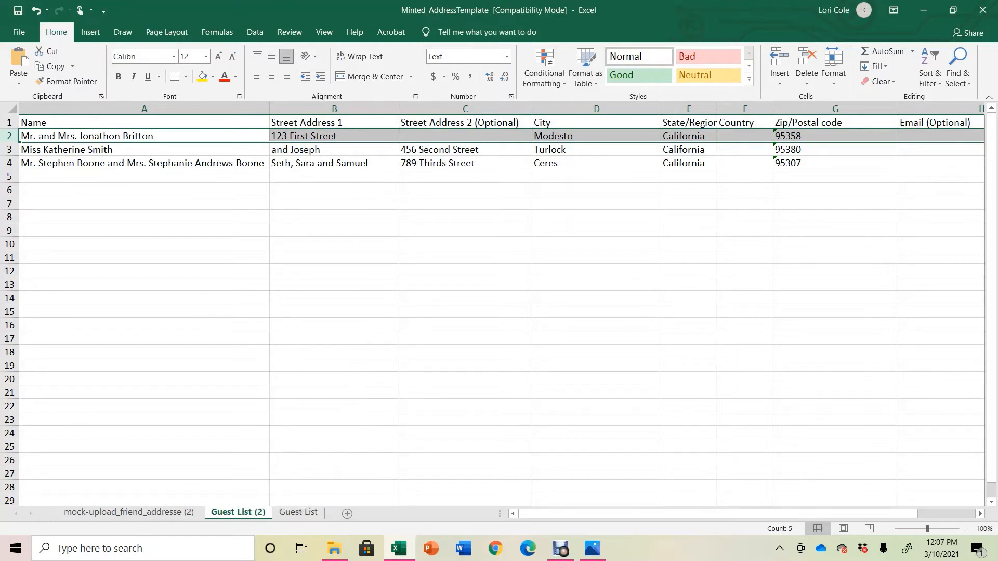
right_click(241, 513)
click(270, 390)
text(RSVP)
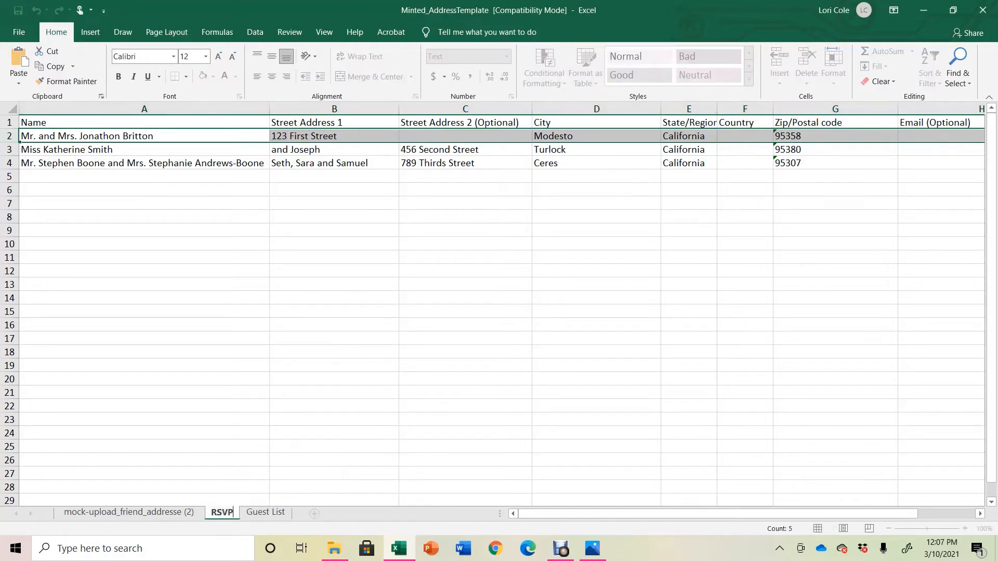
click(224, 487)
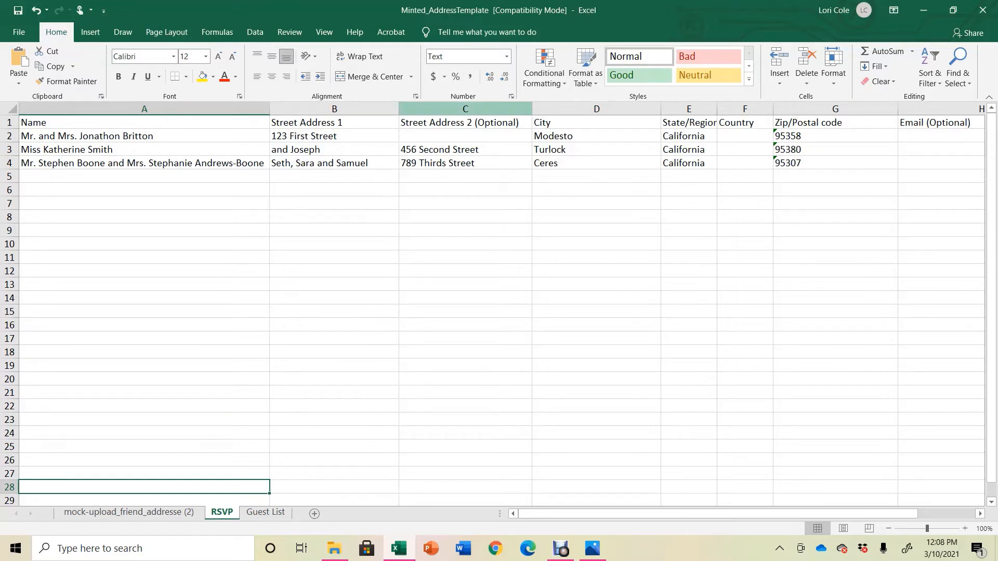
Hide columns C through H on the RSVP sheet, from Street Address 2 to Email.
click(465, 109)
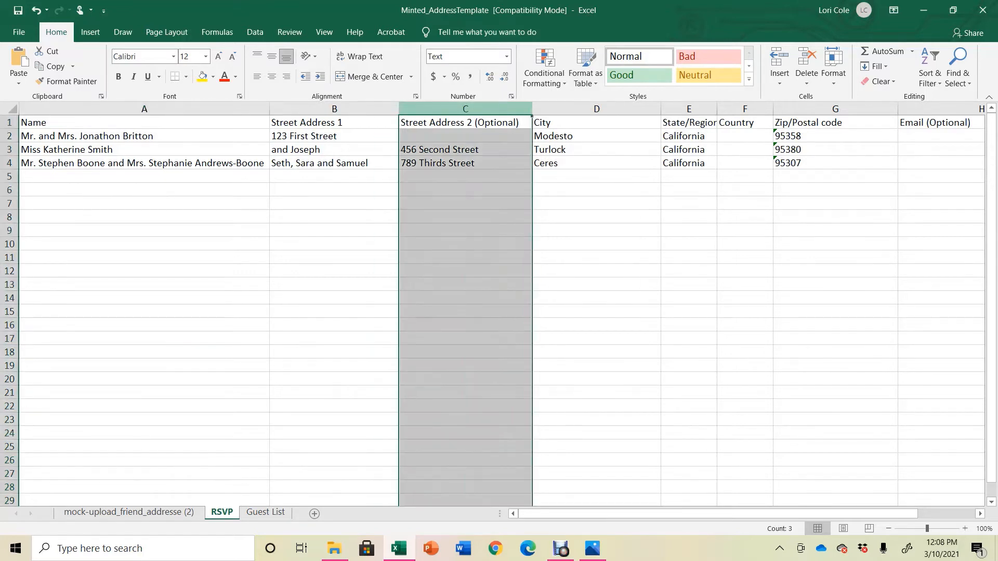
drag(465, 109, 941, 110)
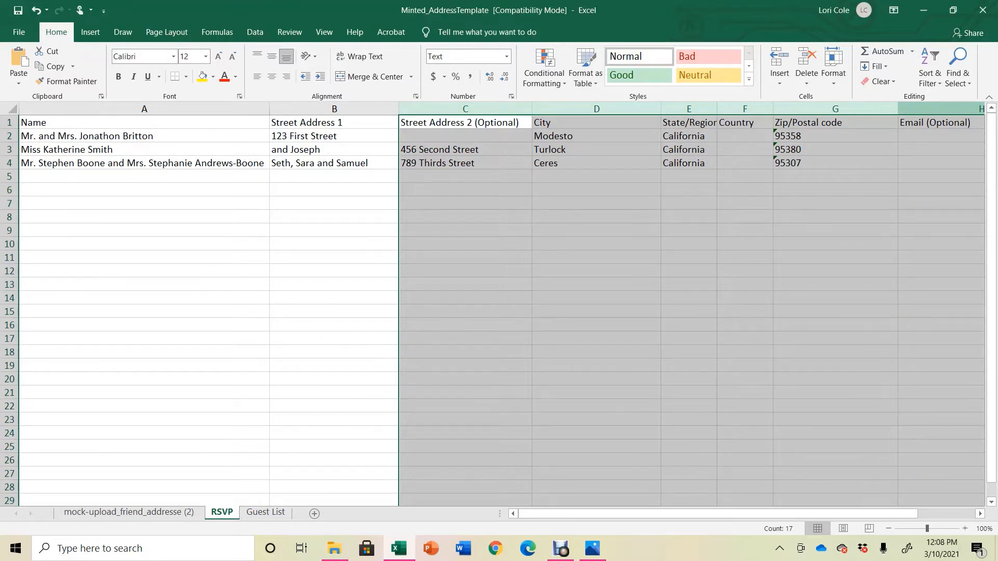
right_click(828, 112)
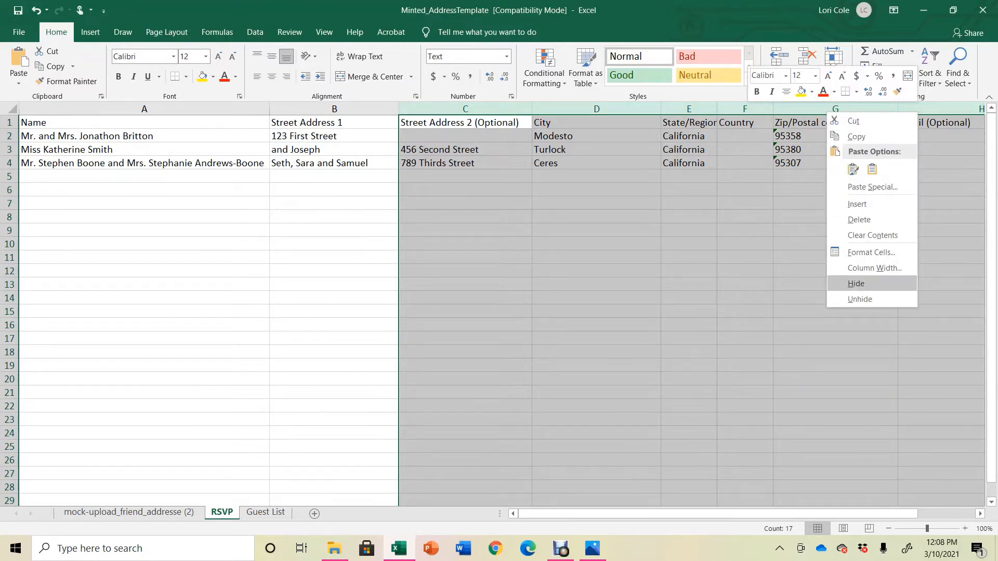
click(856, 284)
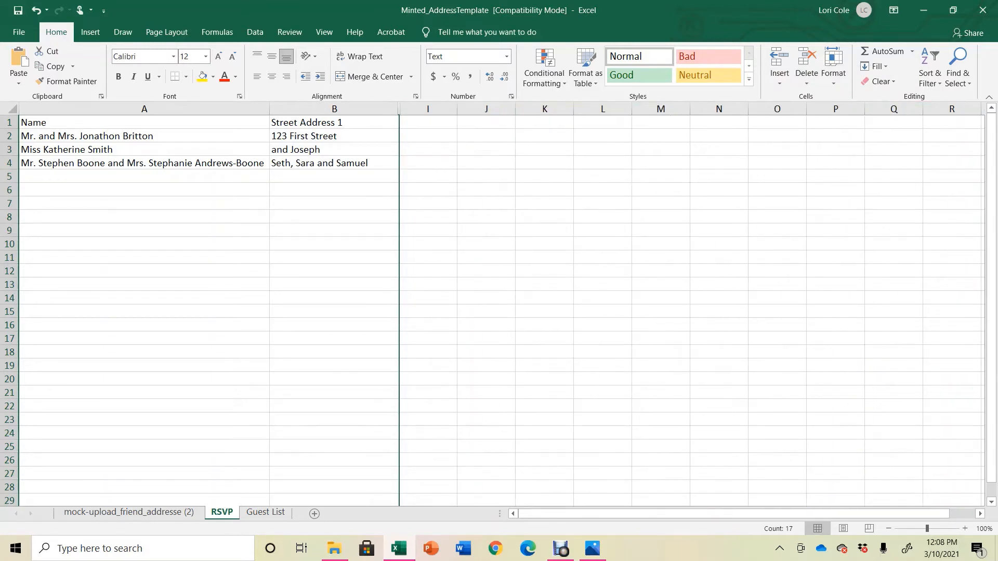
Widen column I slightly and enter the headers RSVP Adult in I1 and RSVP Child in J1.
drag(457, 108, 472, 109)
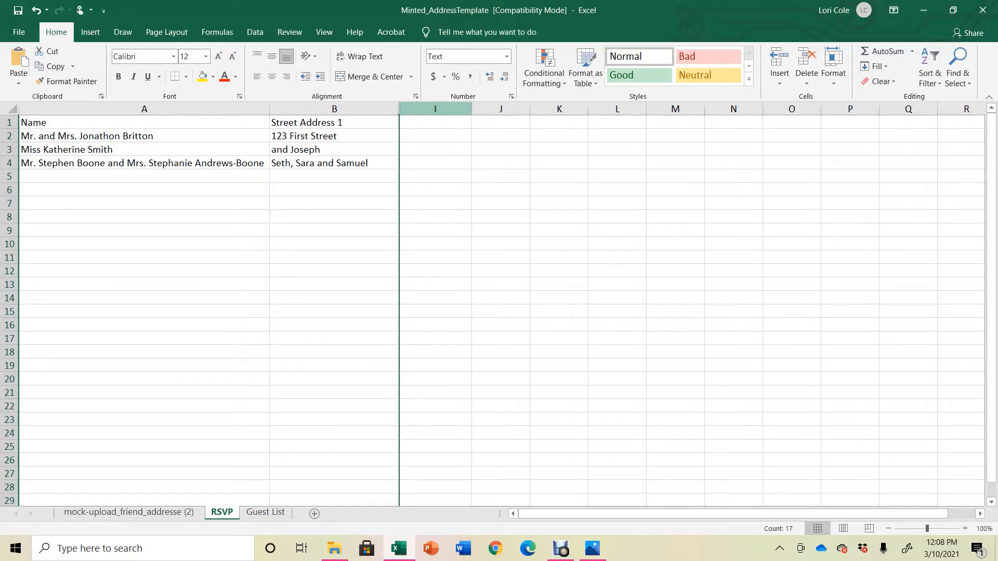
click(435, 123)
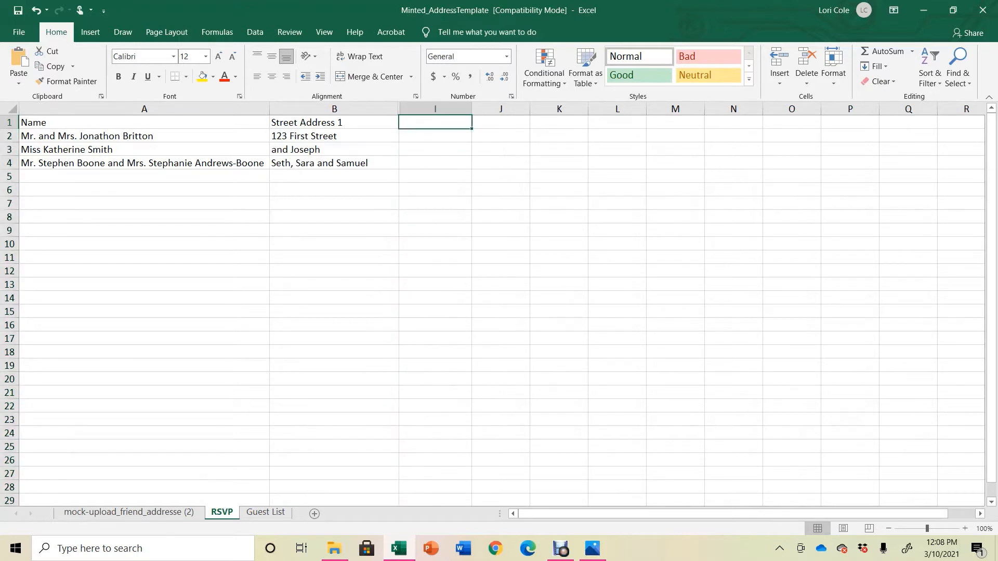
text(RSVP)
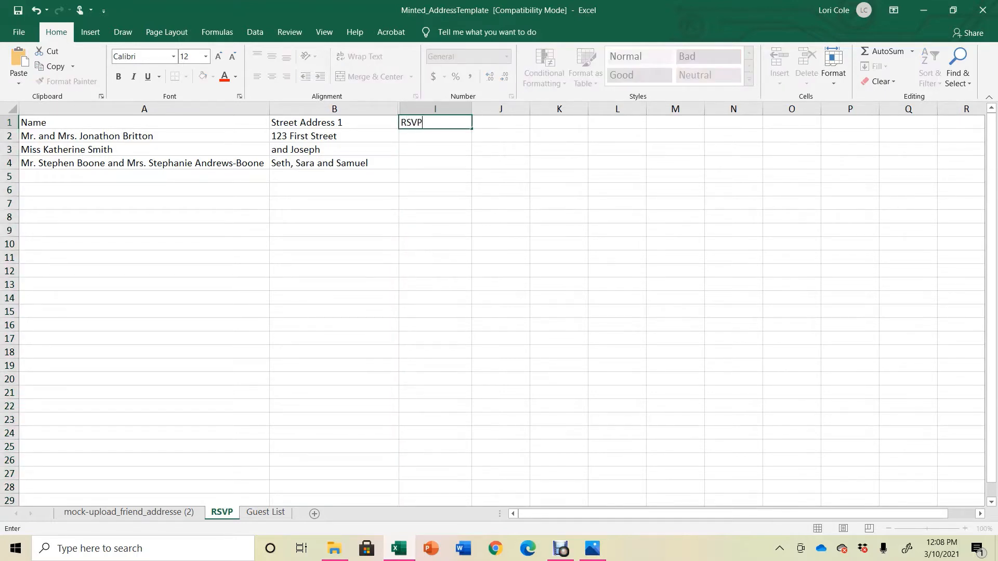
text( Adult)
key(Tab)
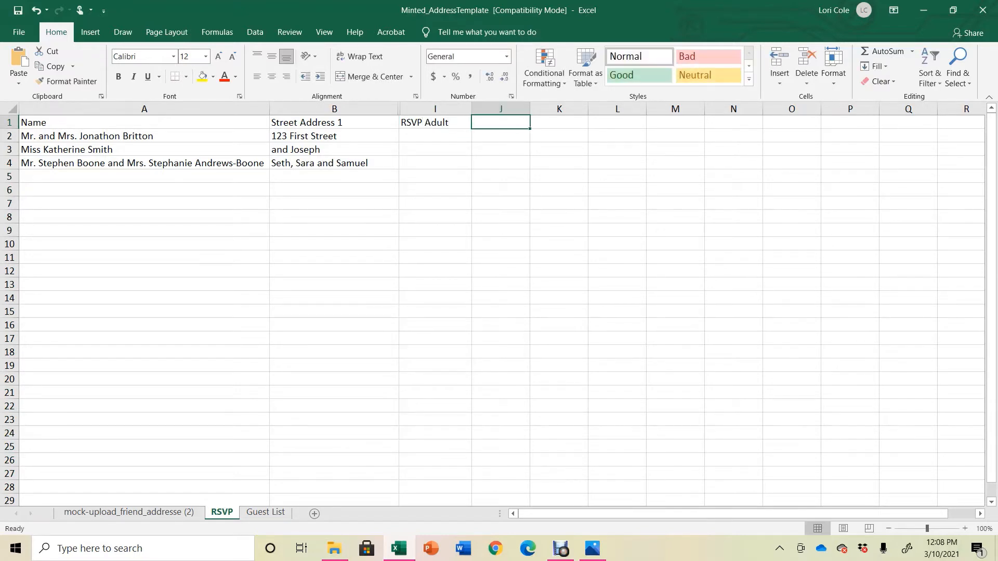
text(RSVP Child)
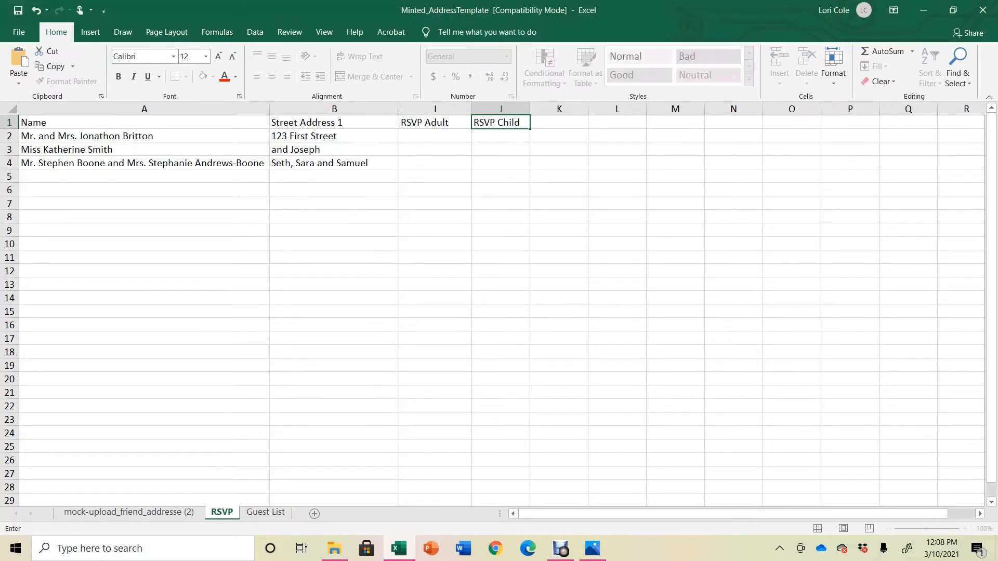
click(616, 189)
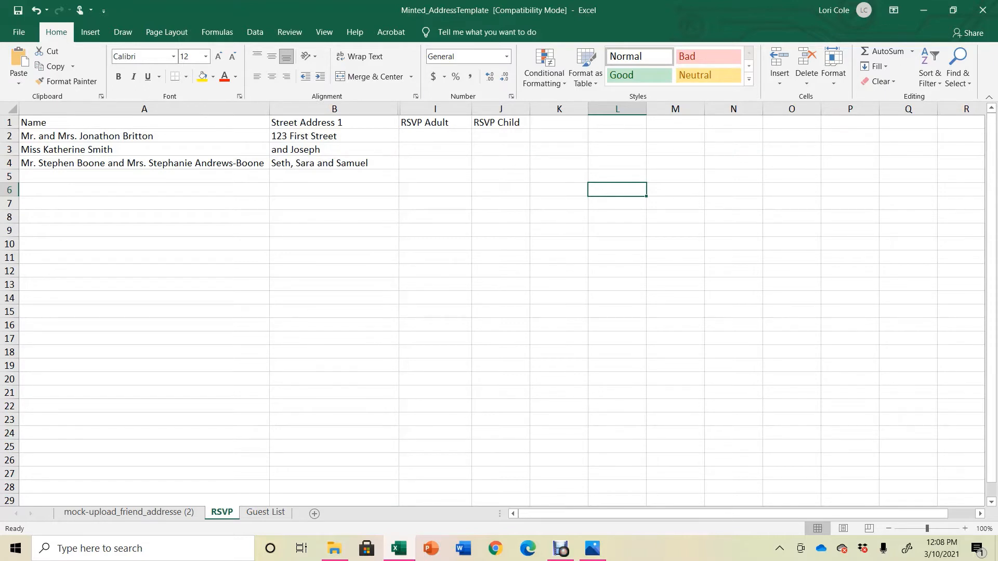
Enter the RSVP counts: 0 adults in row 2, 1 adult and 1 child in row 3, 2 adults and 3 children in row 4.
click(435, 137)
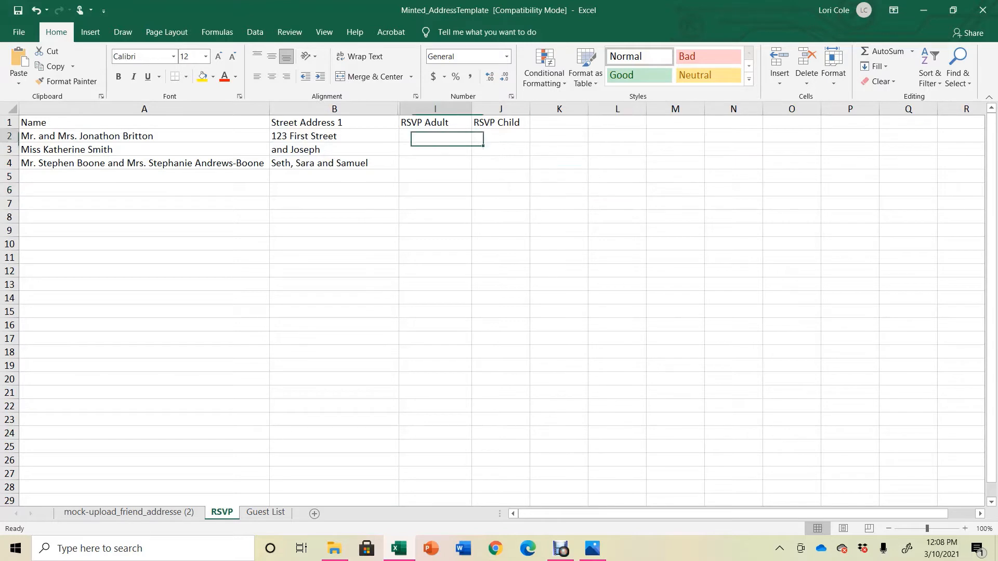
text(0)
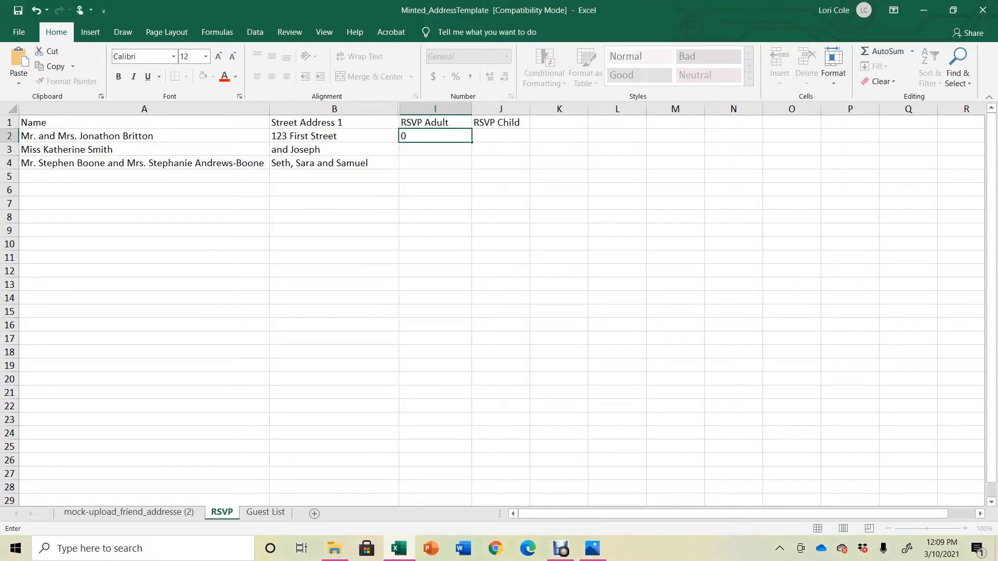
key(Return)
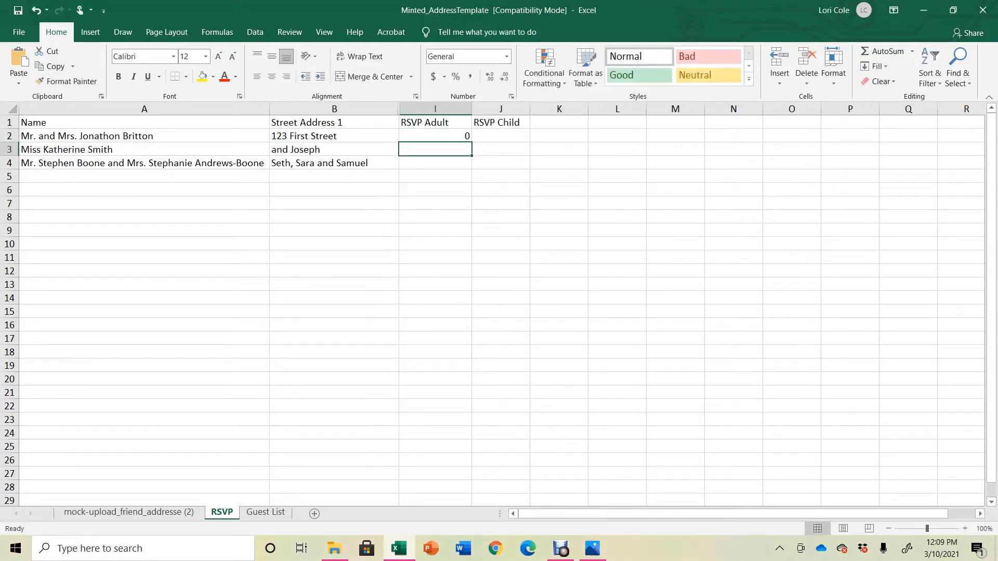
text(1)
key(Tab)
text(1)
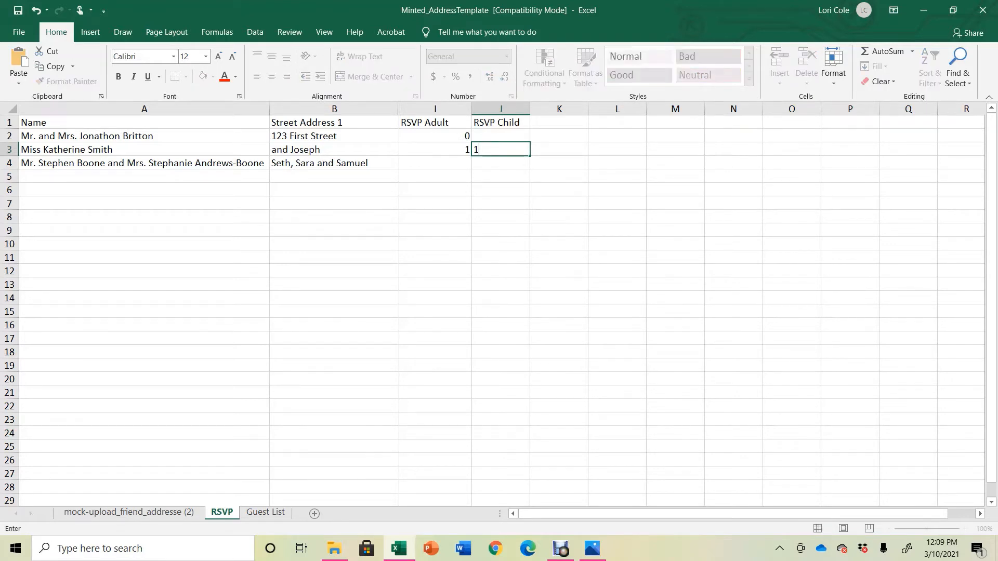
key(Return)
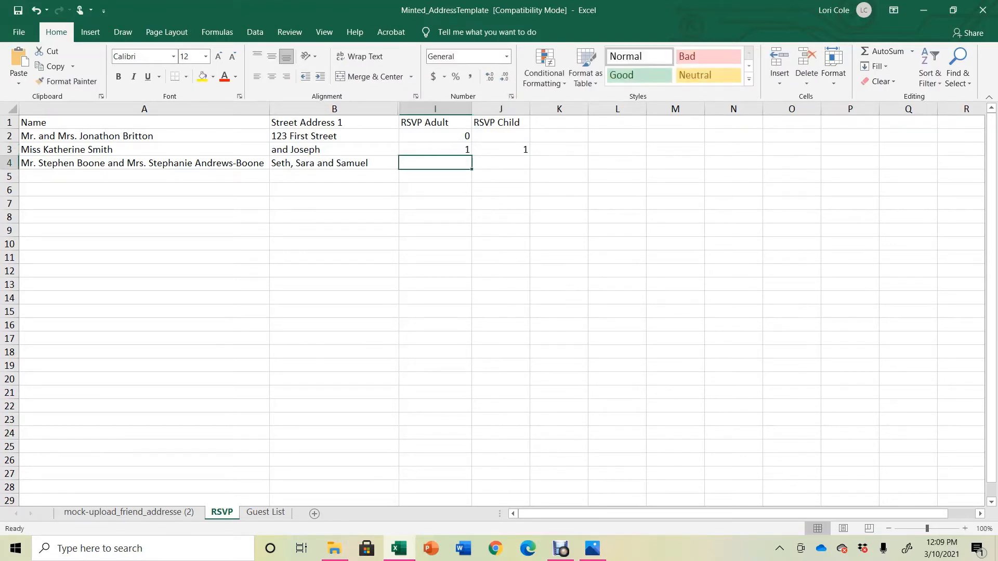
text(2)
key(Tab)
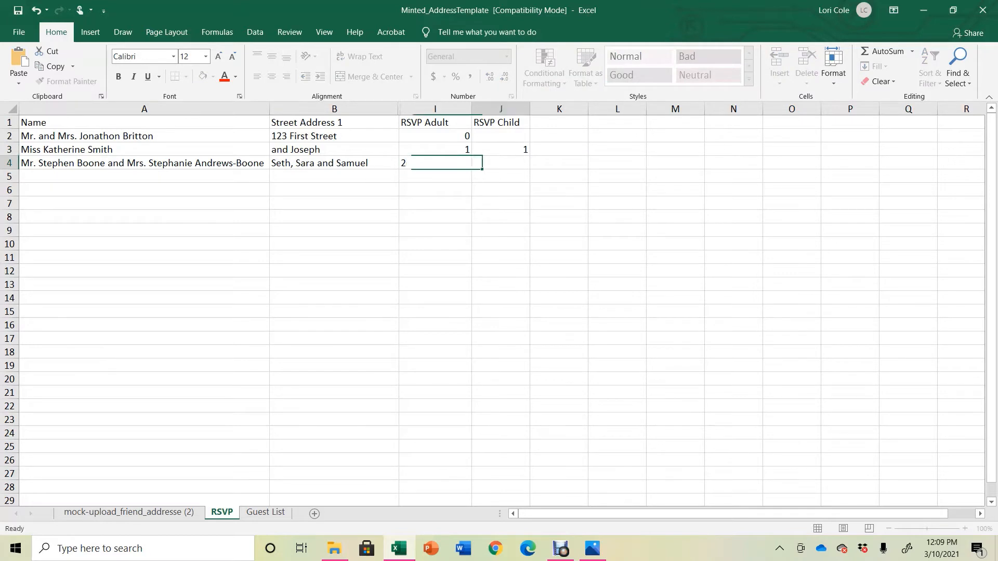
text(3)
key(Tab)
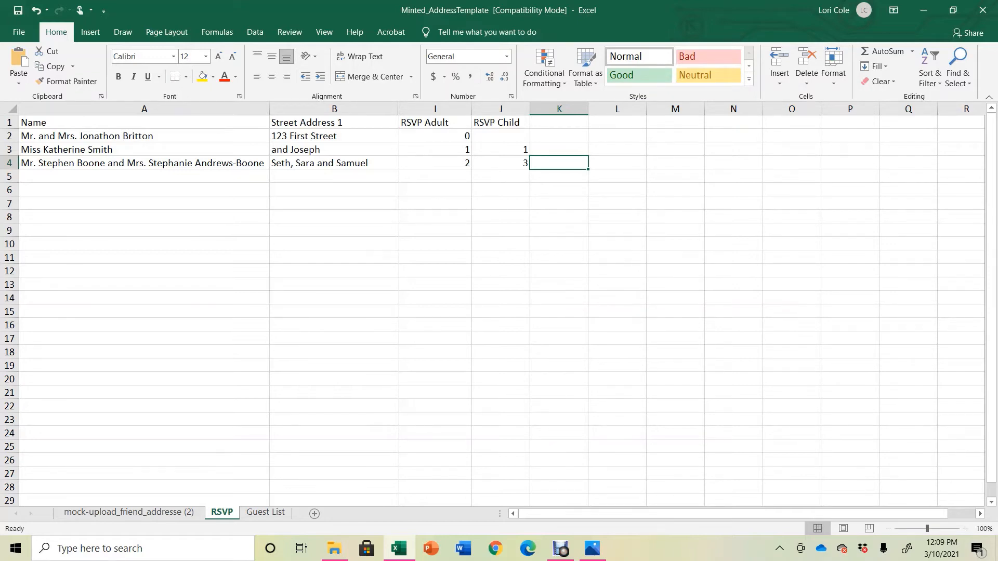
Label cell A7 TOTAL and sum the RSVP Adult counts I2:I6 in cell I7 with AutoSum.
click(144, 203)
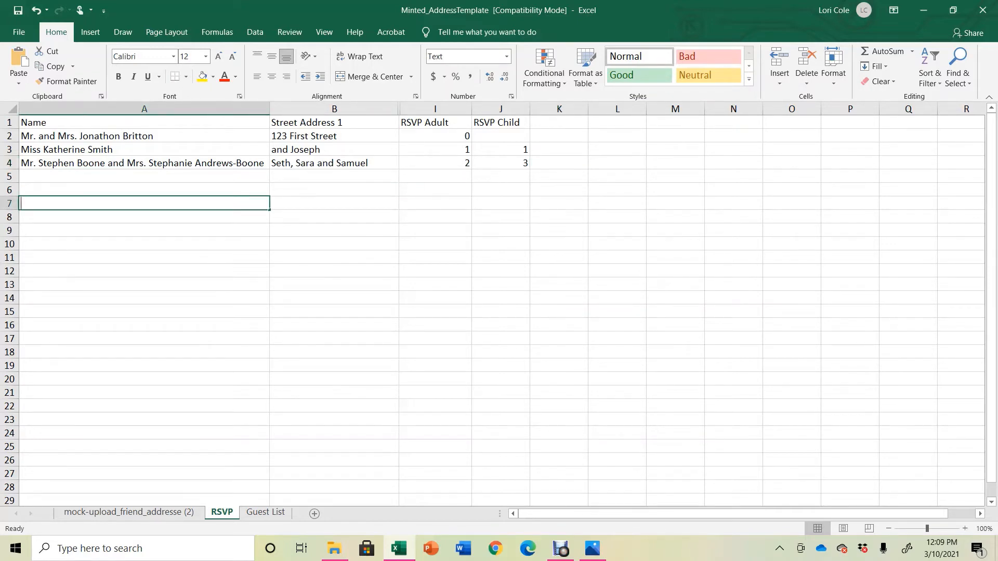
text(TOTAL)
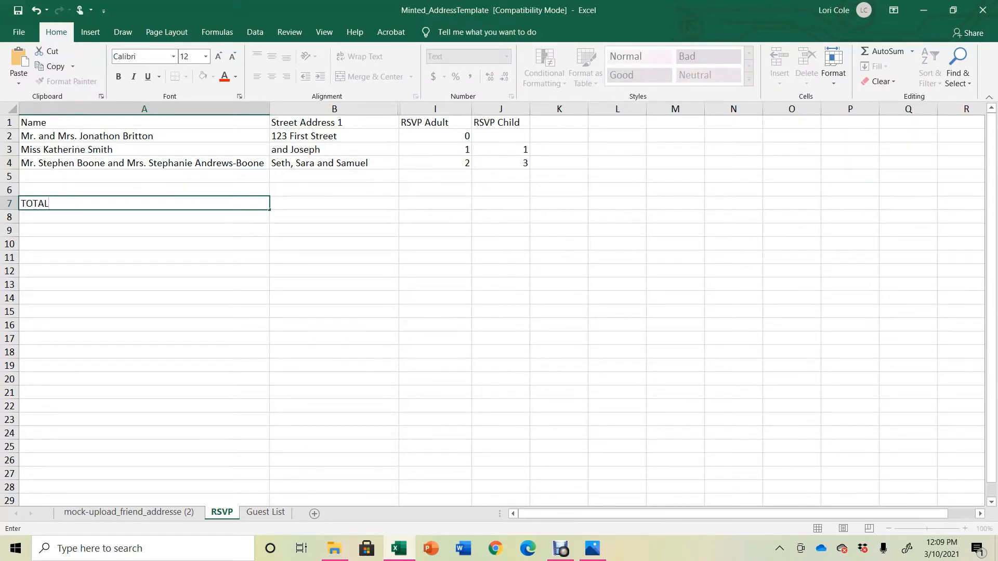
click(435, 204)
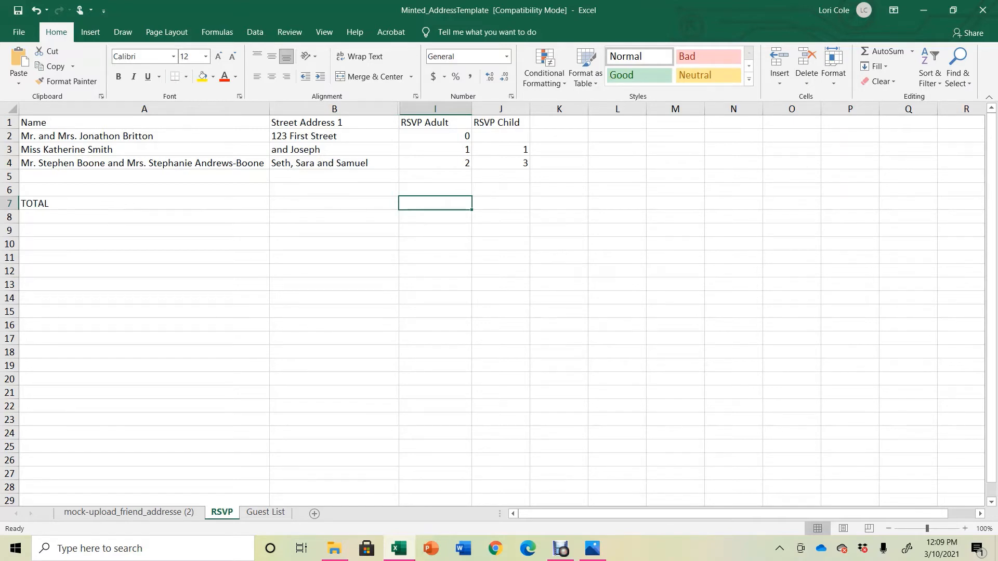
click(883, 50)
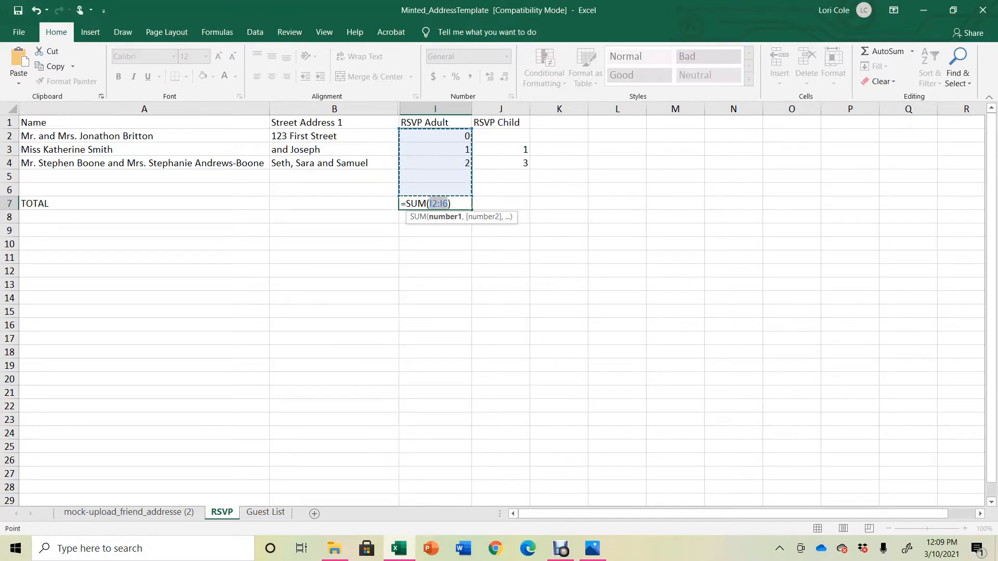
key(Return)
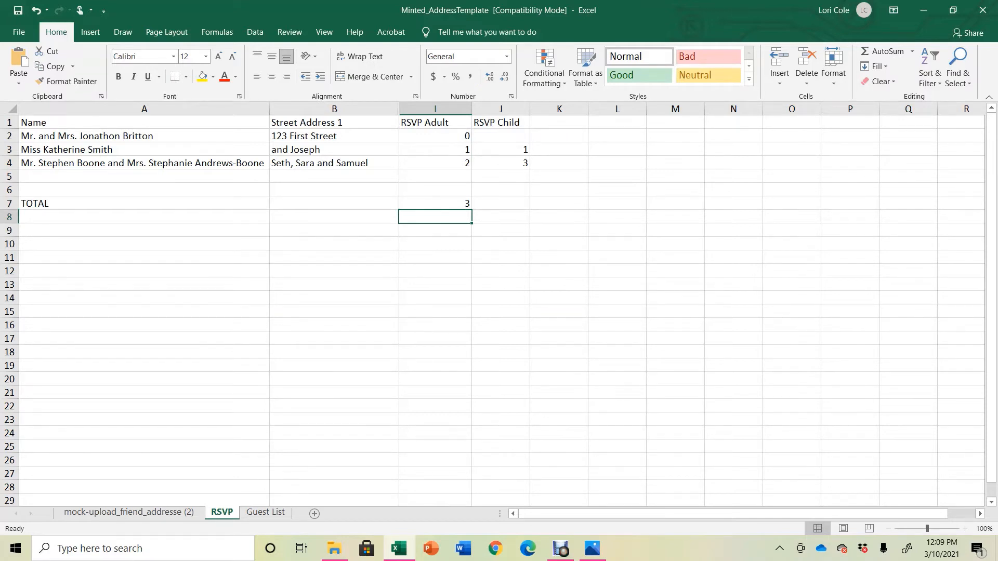
Sum the RSVP Child counts in cell J7 with AutoSum, setting the range to J2:J5.
click(500, 203)
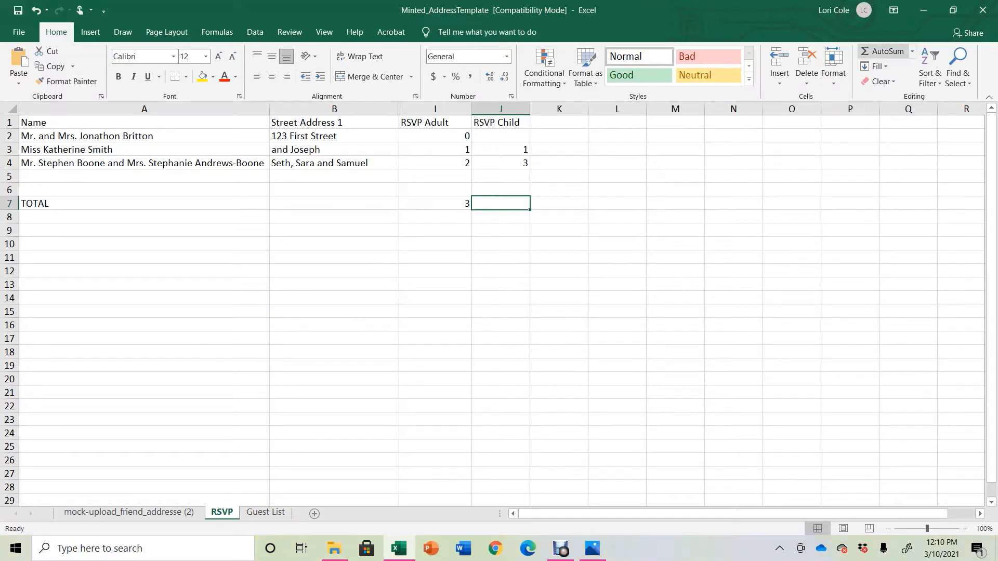
click(880, 51)
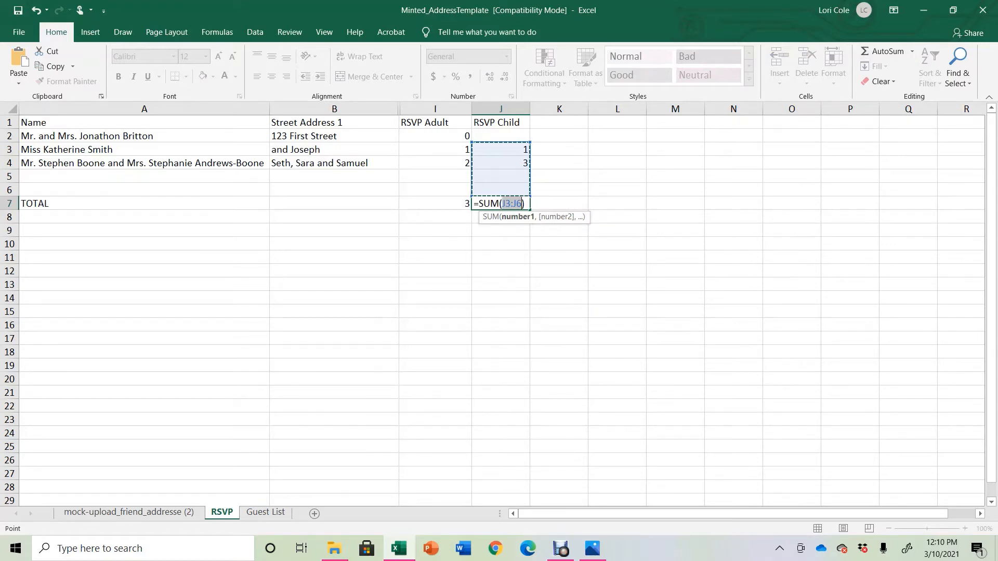
click(501, 136)
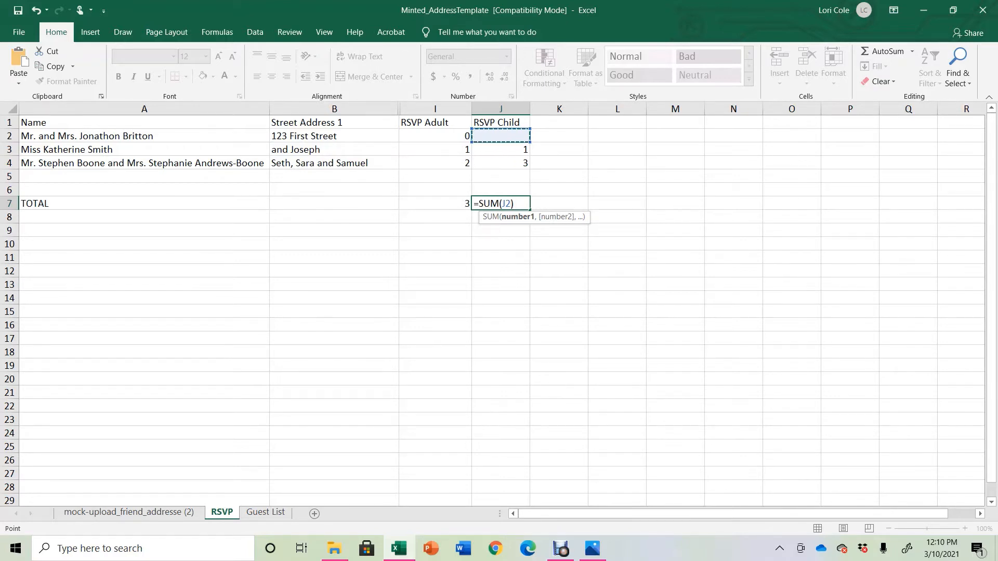
drag(519, 136, 520, 178)
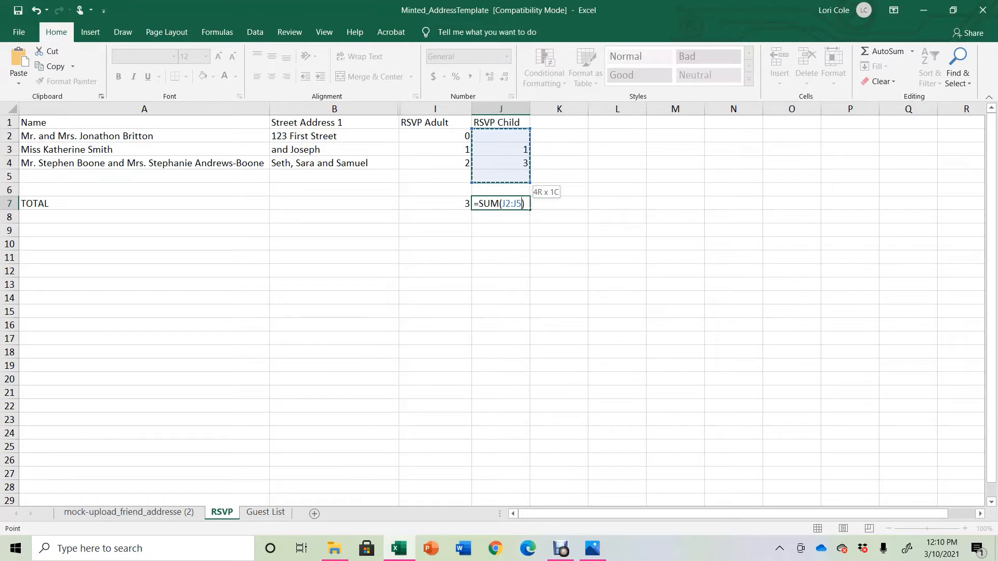
key(Return)
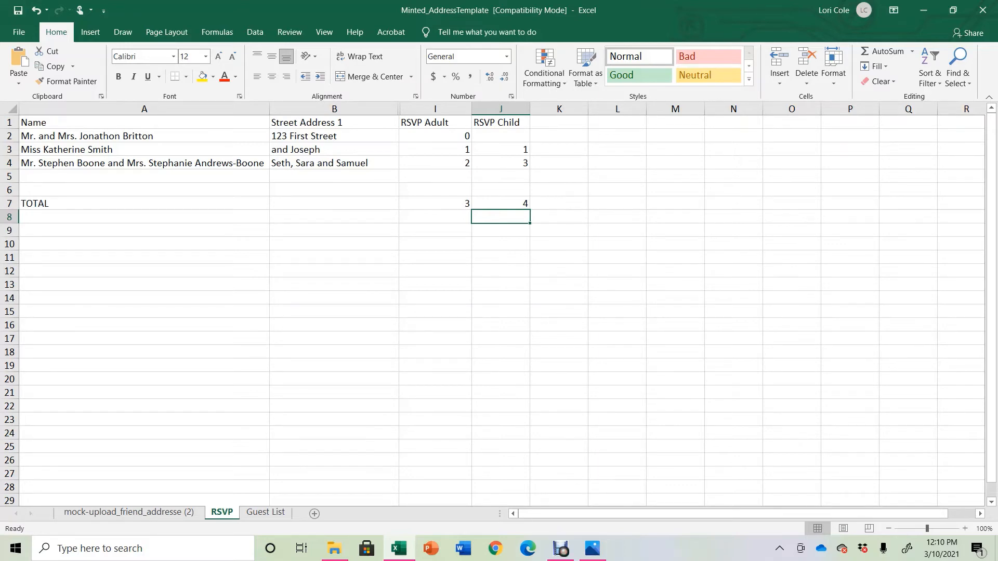
click(561, 548)
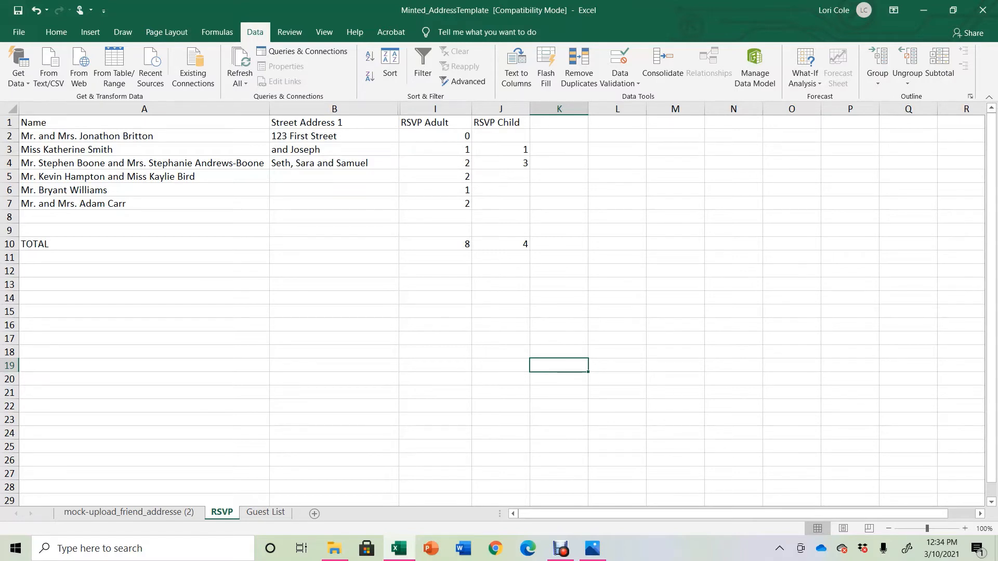
Create a copy of the RSVP sheet and place it before the RSVP sheet.
right_click(218, 512)
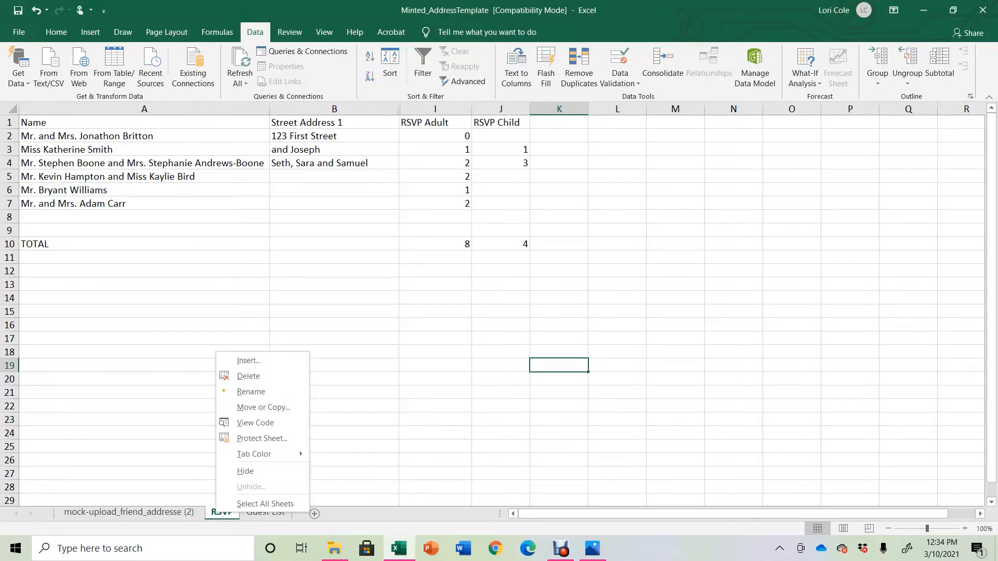
click(262, 407)
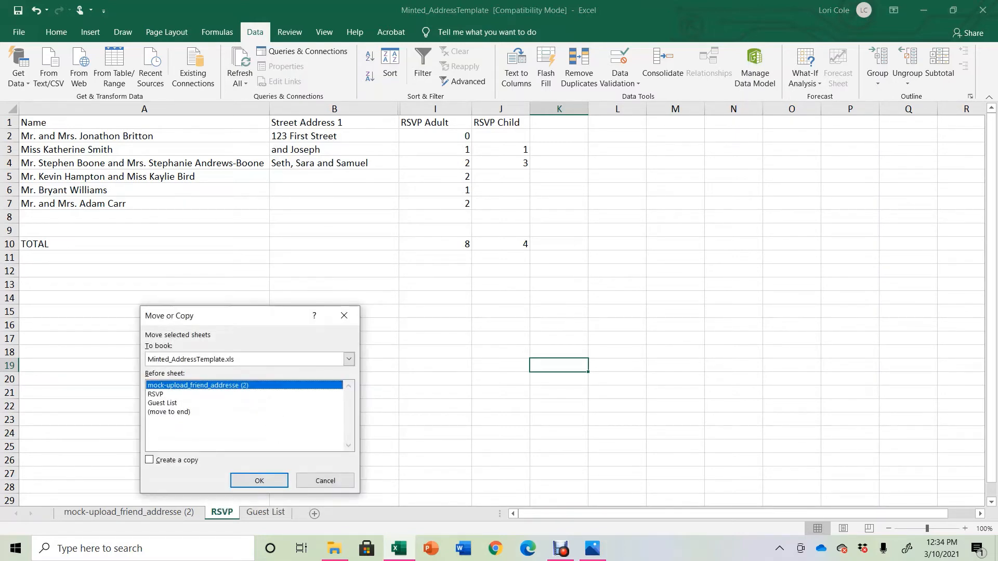
click(156, 394)
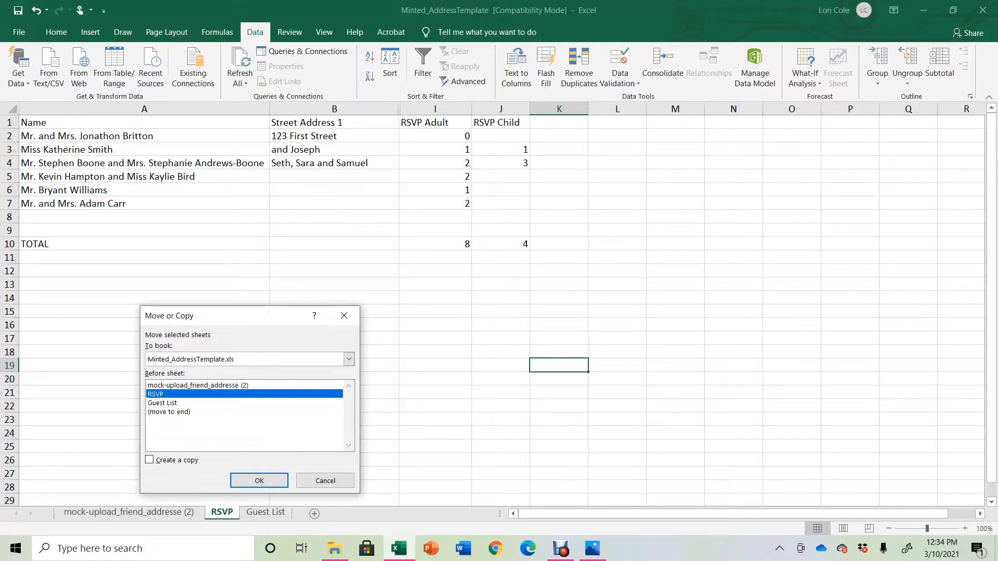
click(149, 459)
click(258, 481)
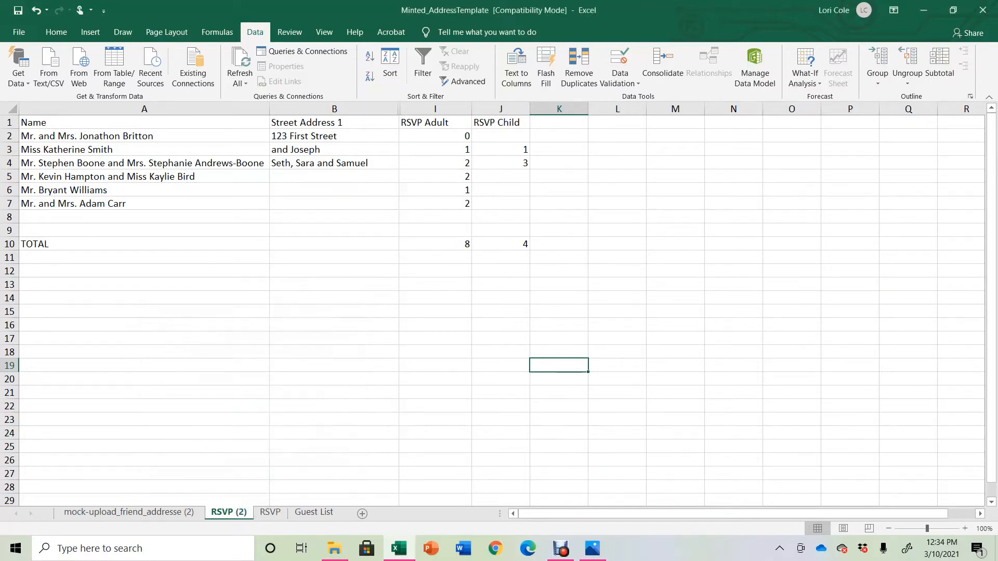
Rename the copied sheet RSVP (2) as TableAssignments.
click(270, 512)
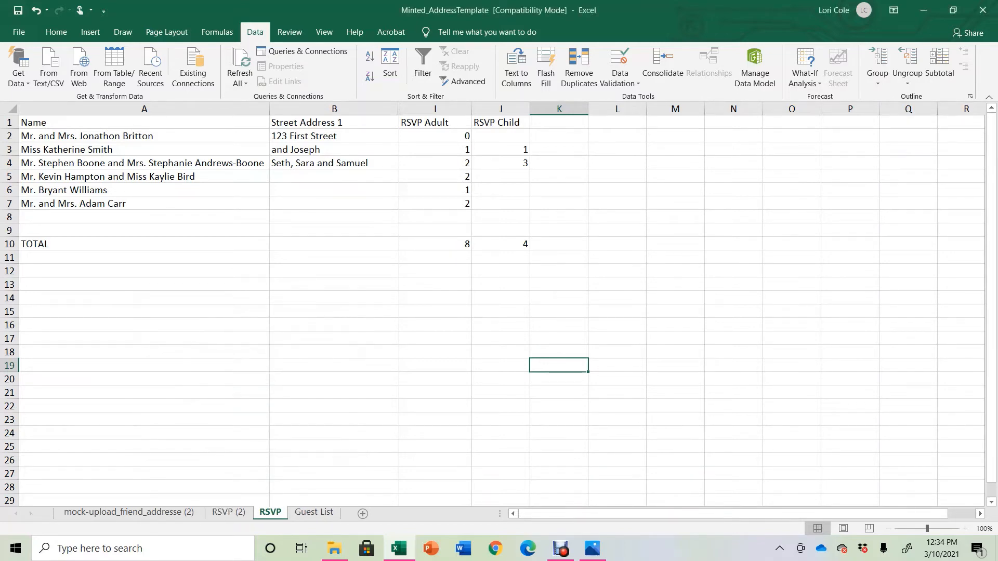
click(229, 512)
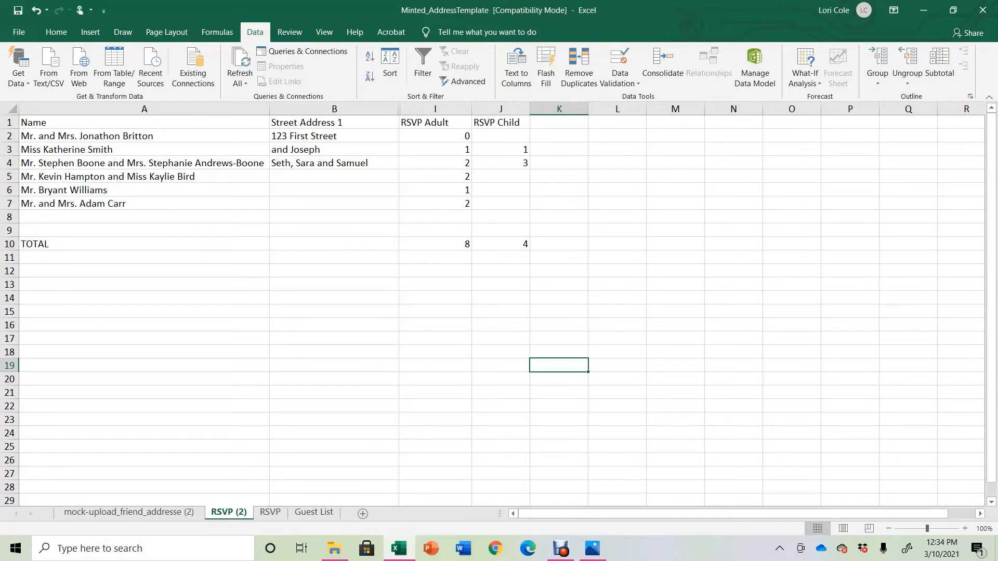
right_click(230, 512)
click(264, 391)
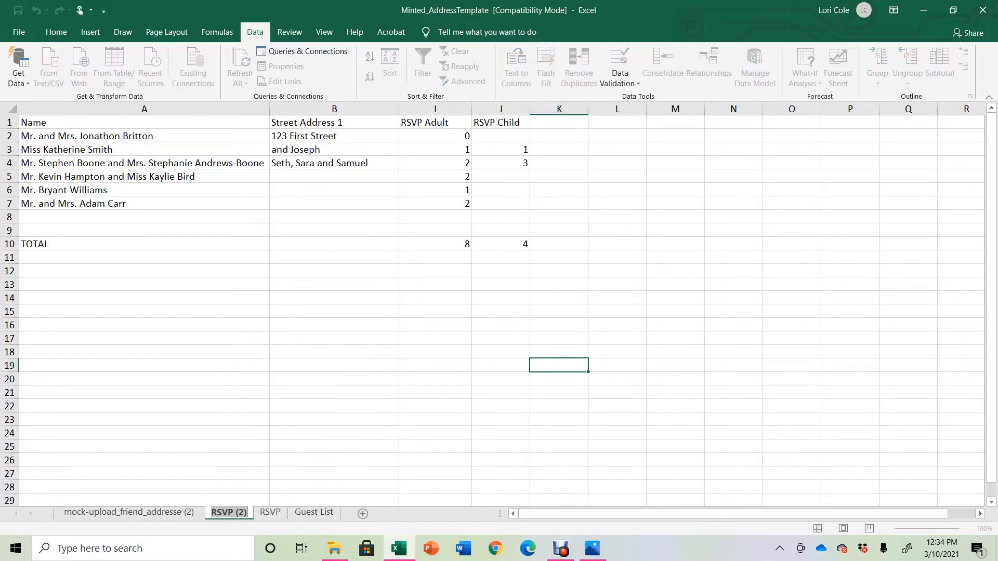
text(TableAss)
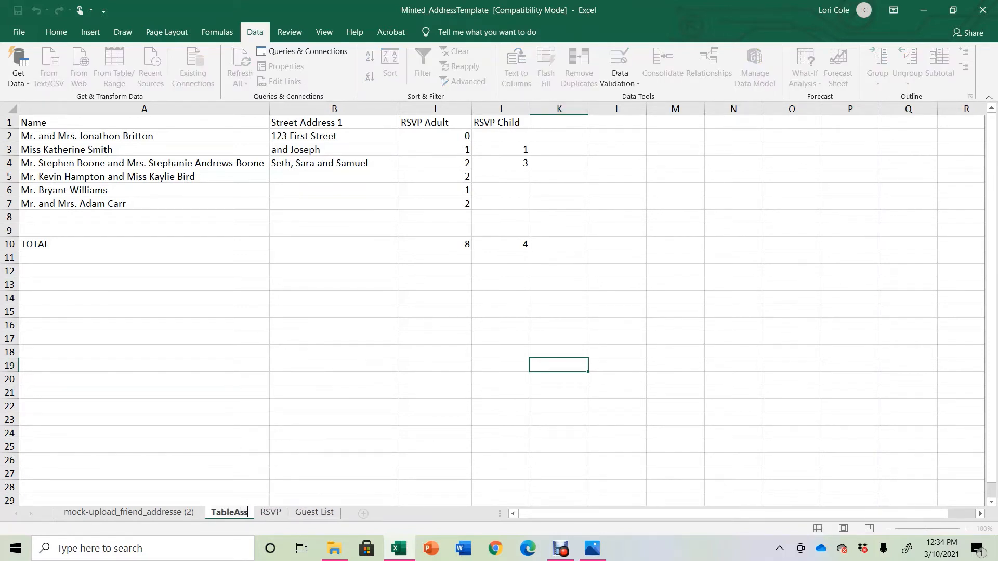
text(ignments)
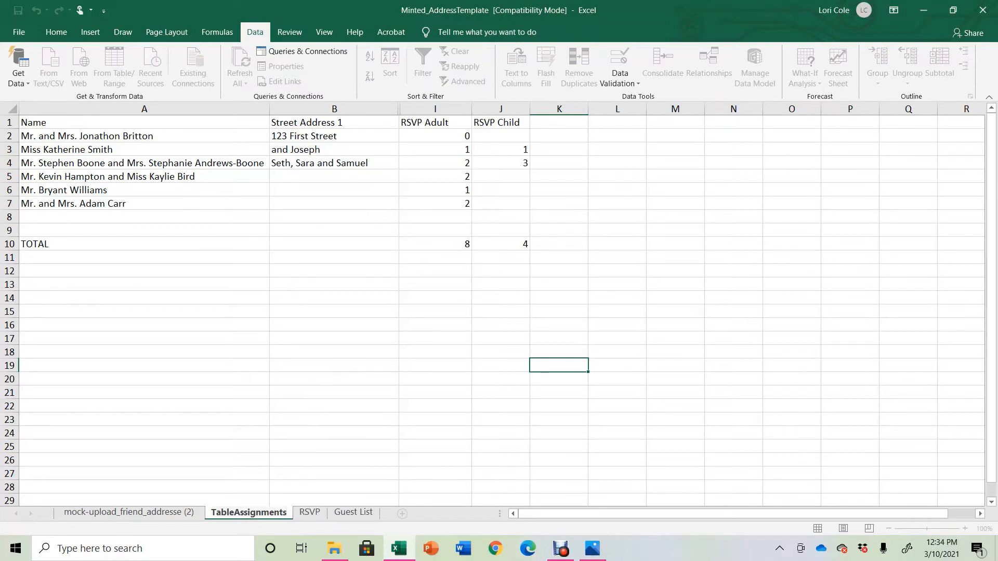
click(334, 365)
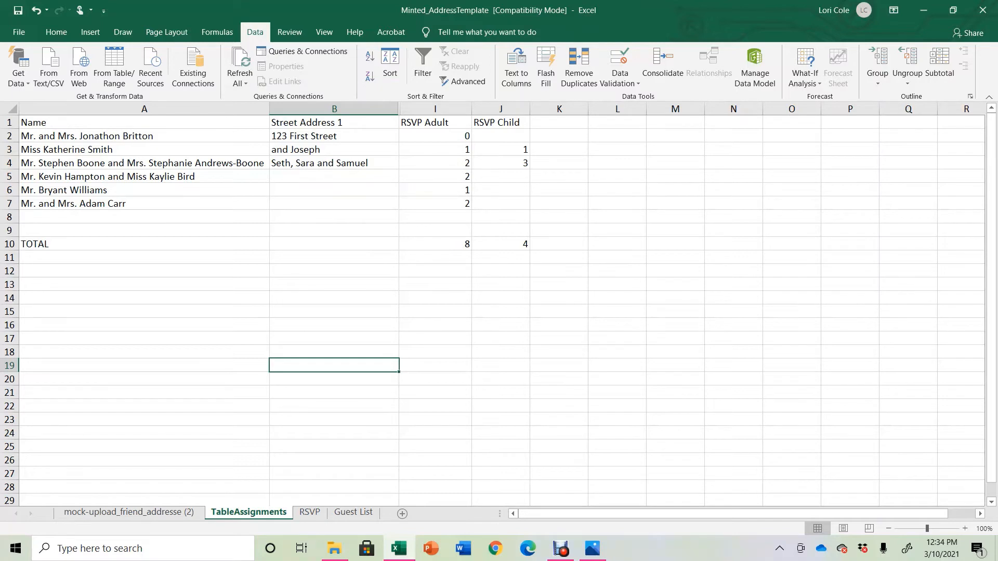
Clear the street address in B2 and remove the leading word "and" from the child's name in B3.
click(334, 136)
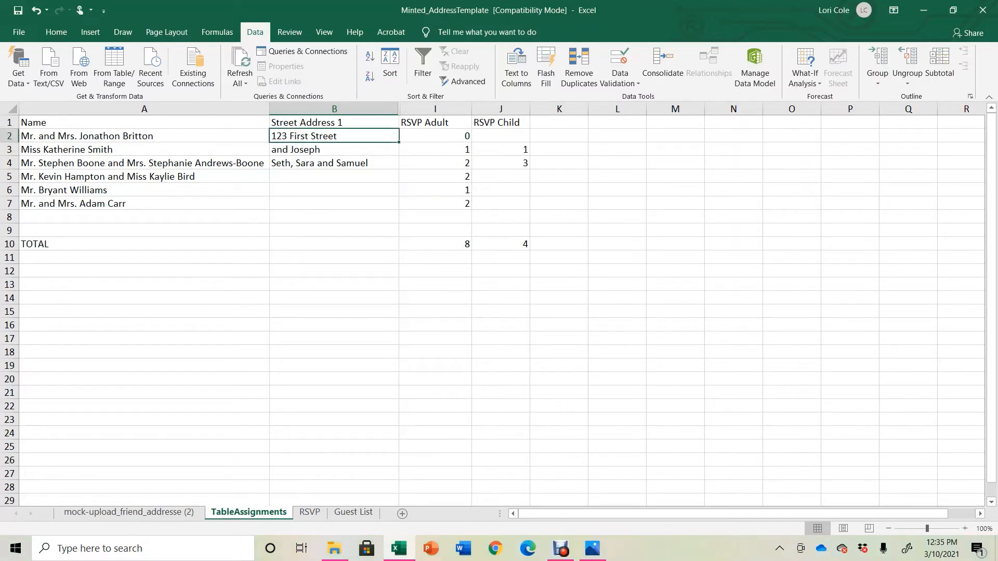
key(Delete)
click(291, 149)
double_click(291, 150)
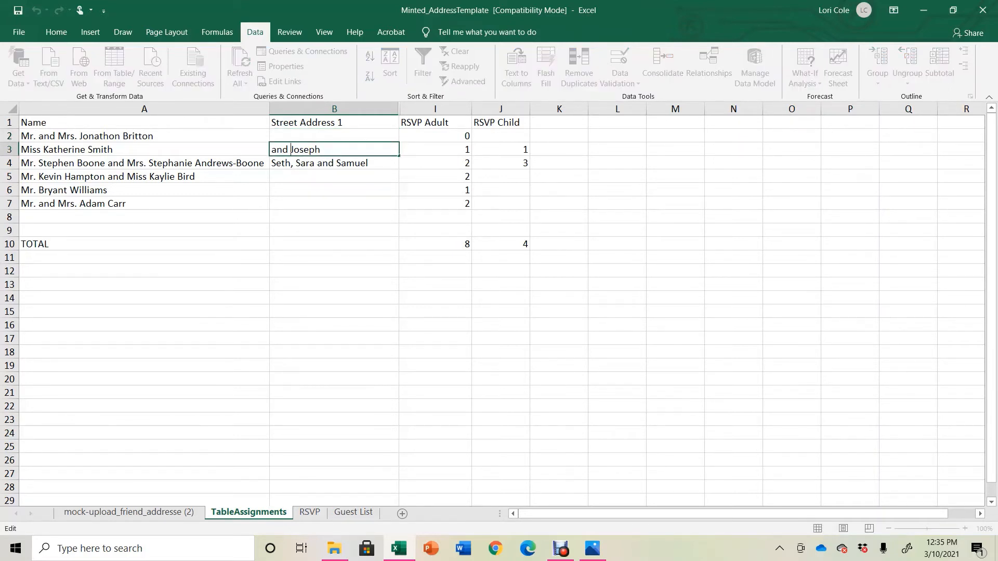
key(BackSpace)
key(BackSpace)
key(BackSpace)
key(BackSpace)
click(322, 177)
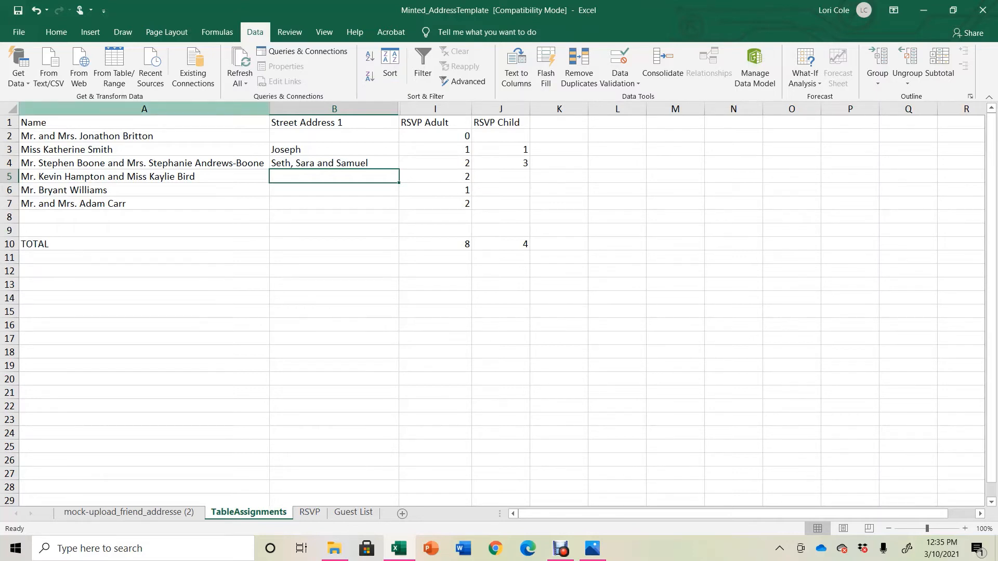
Insert a blank column before the Name column and widen it to about twice its width.
click(144, 109)
right_click(34, 110)
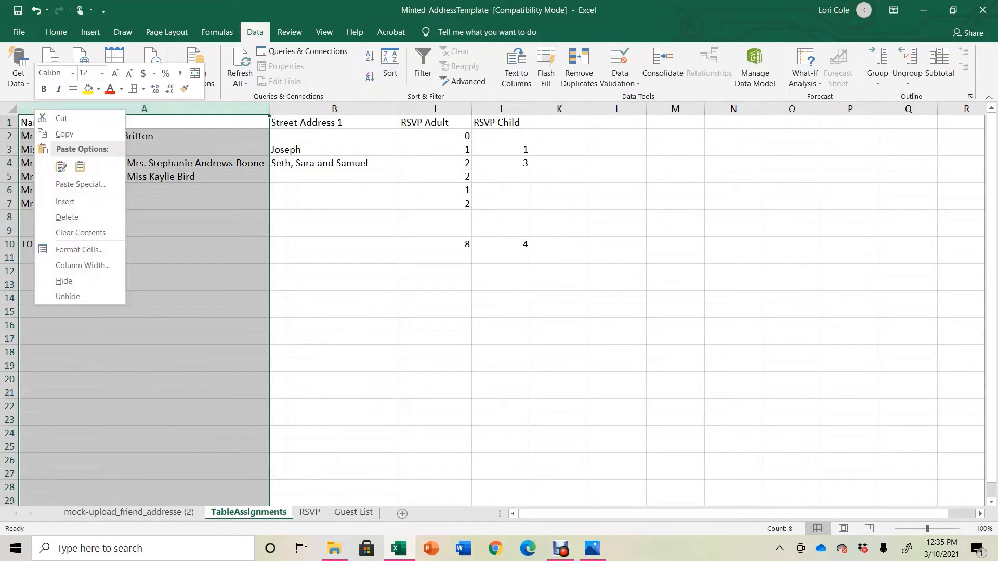
click(65, 201)
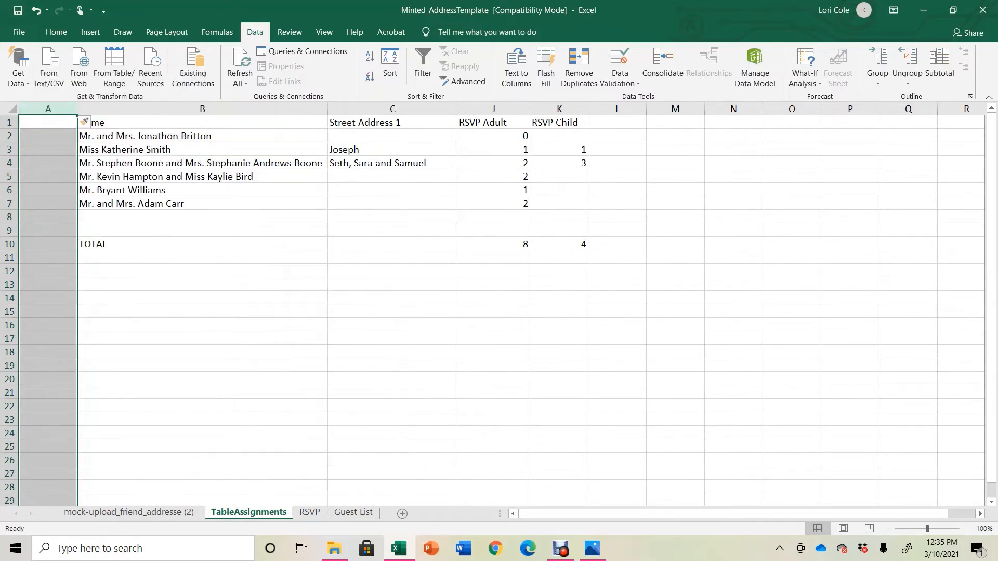
drag(76, 109, 136, 109)
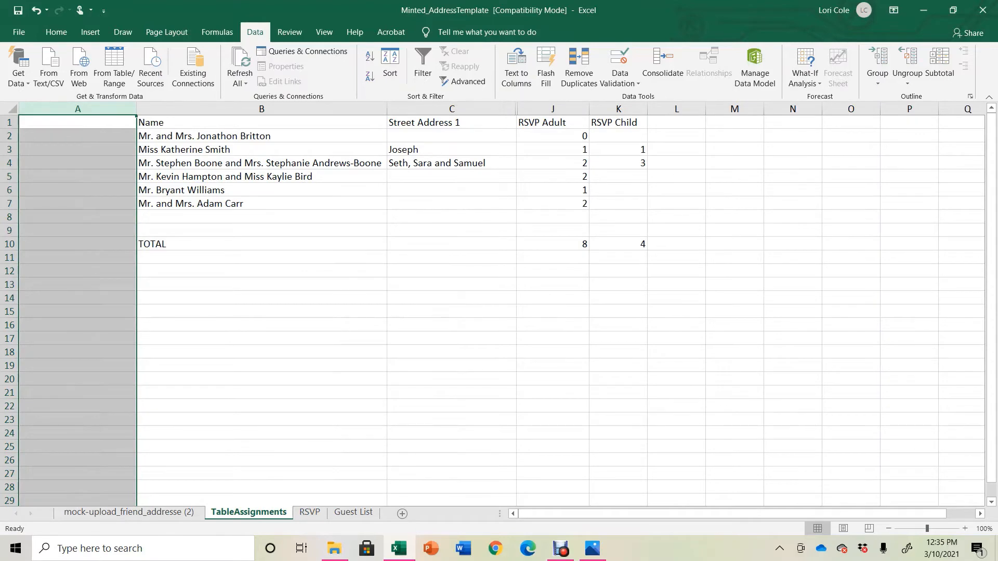
Enter each guest's last name in cells A2 through A7, matching the names in column B.
click(77, 136)
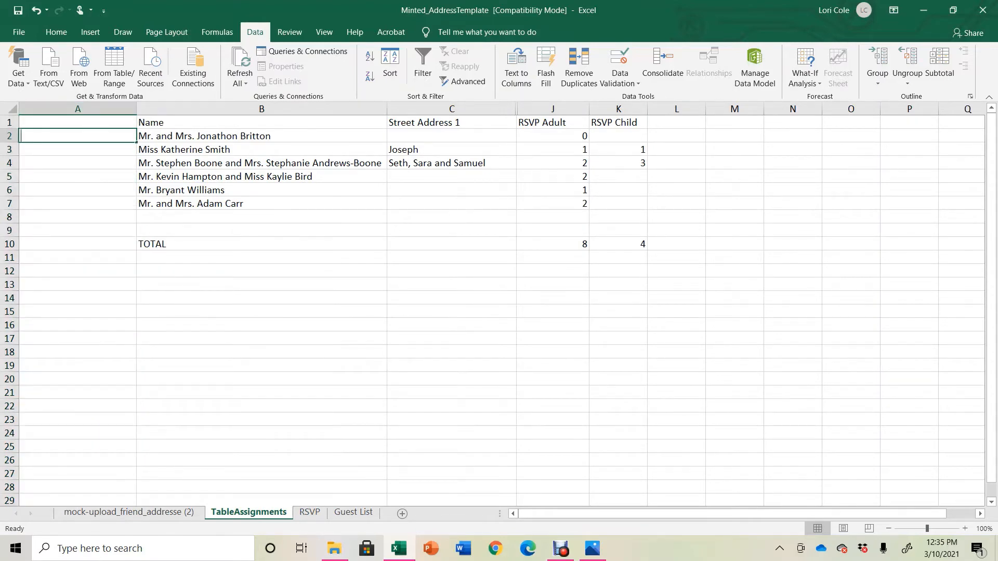
text(Britton)
key(Return)
text(Smith)
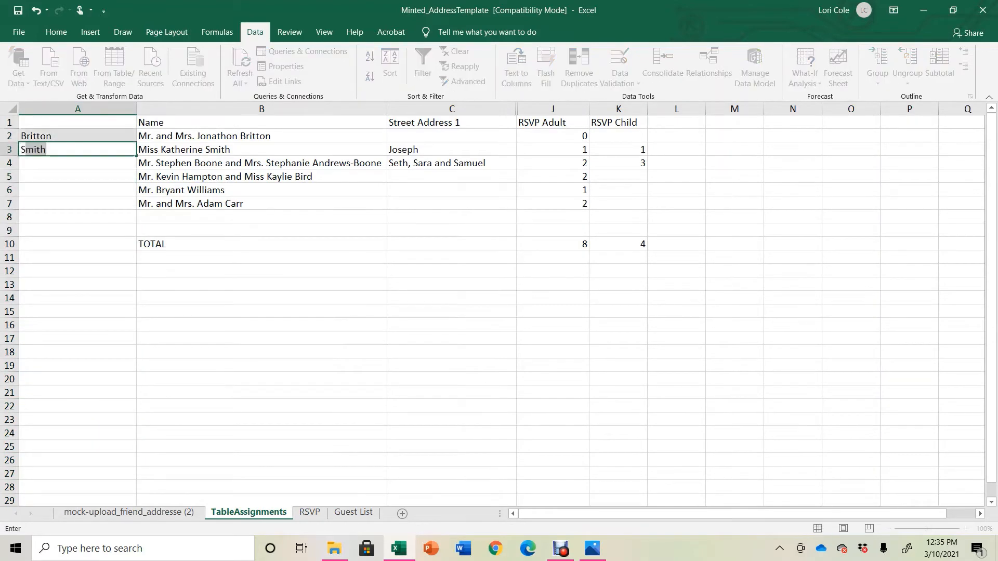
key(Return)
text(Boon)
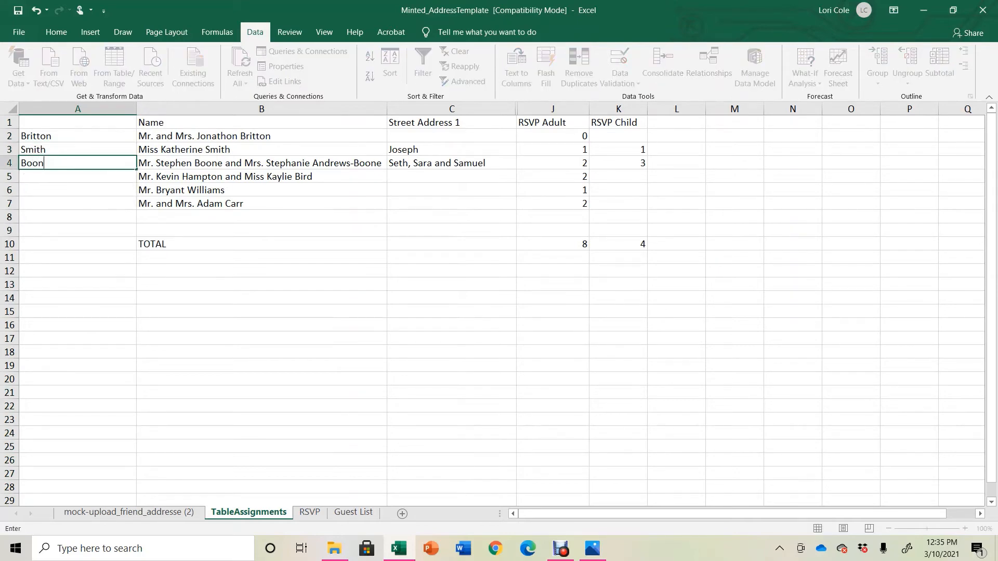
text(e)
key(Return)
text(Hamp)
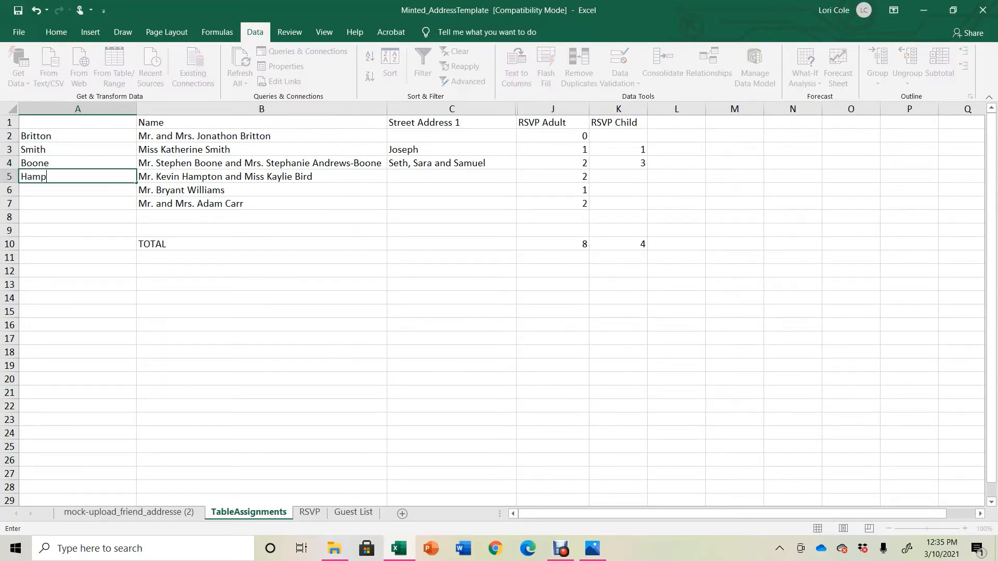
text(ton)
key(Return)
text(William)
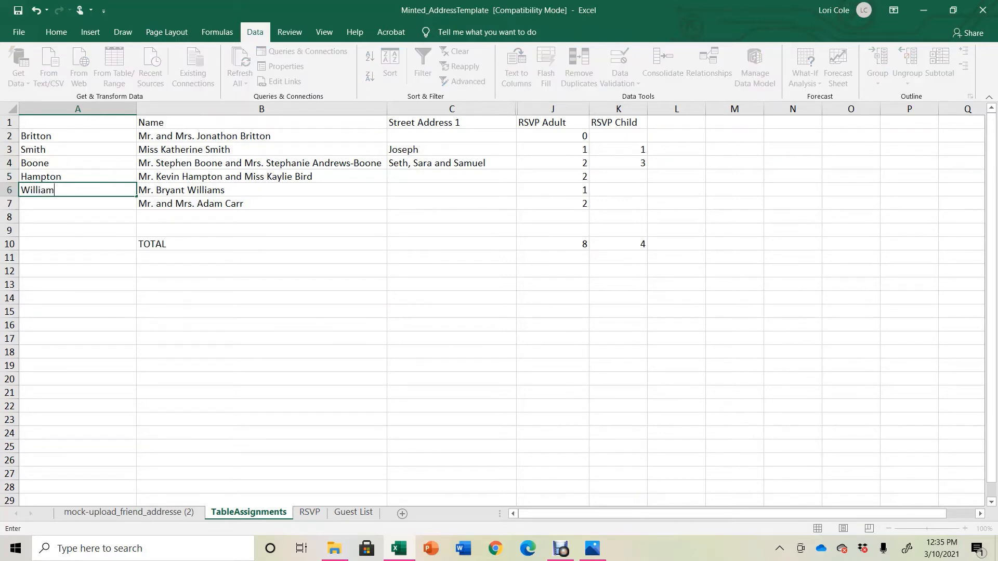
key(Return)
text(Carr)
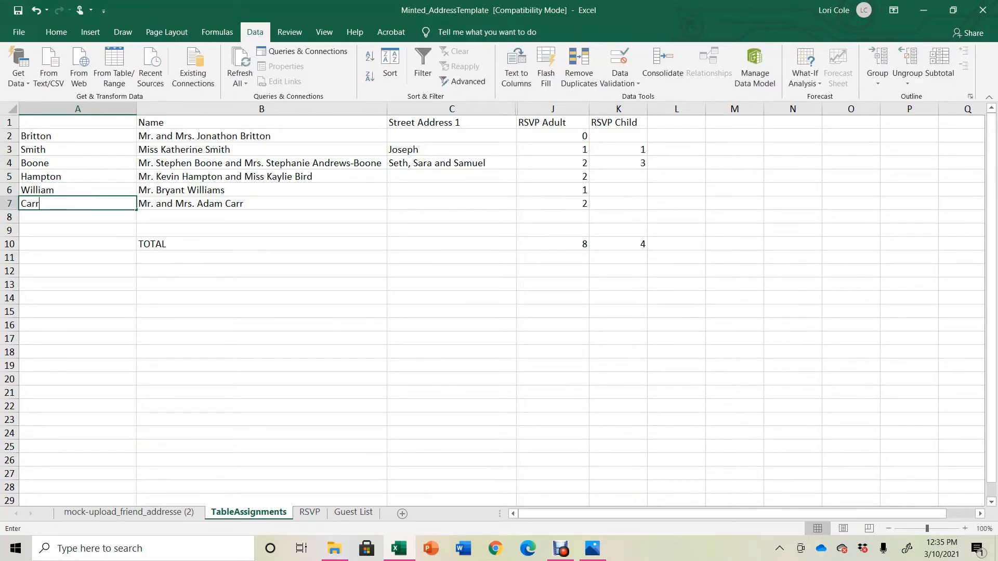
key(Return)
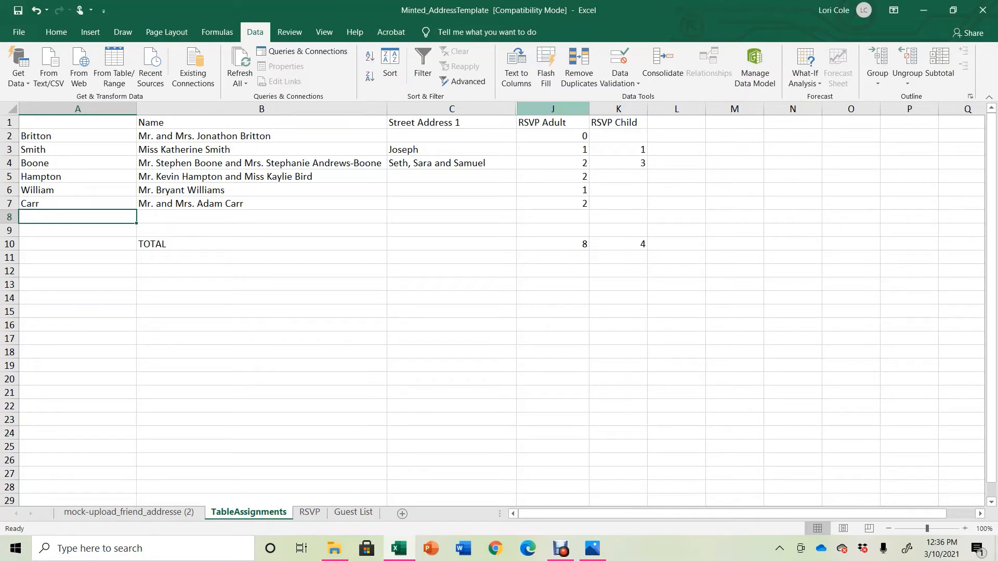
Add the heading Table # in cell L1, beside the RSVP Child column.
click(676, 123)
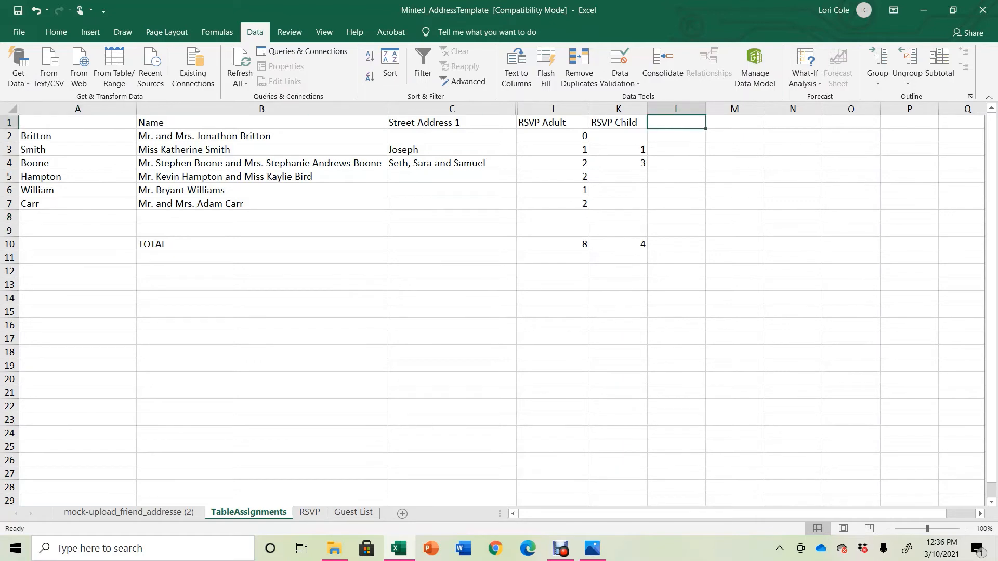
text(Table #)
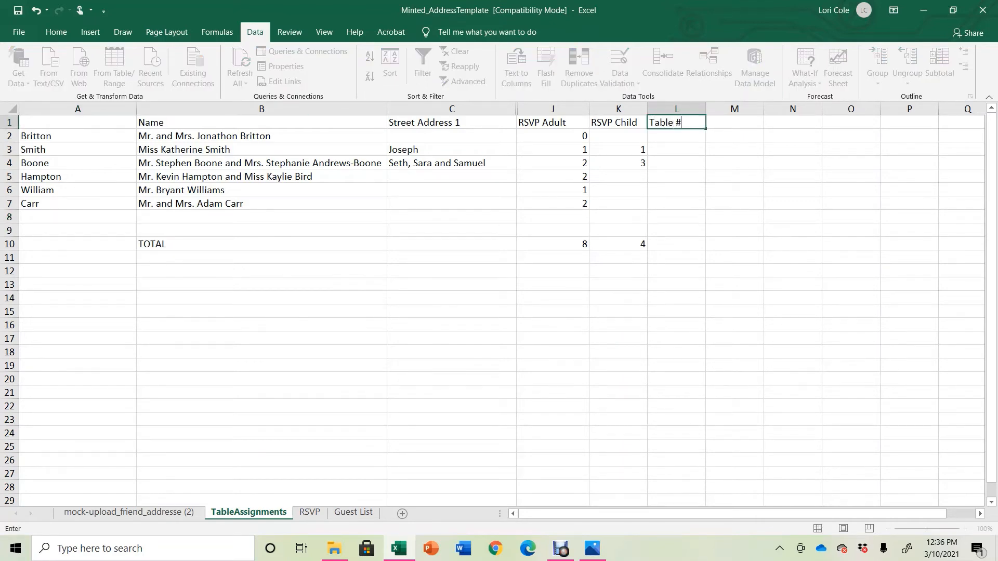
key(Return)
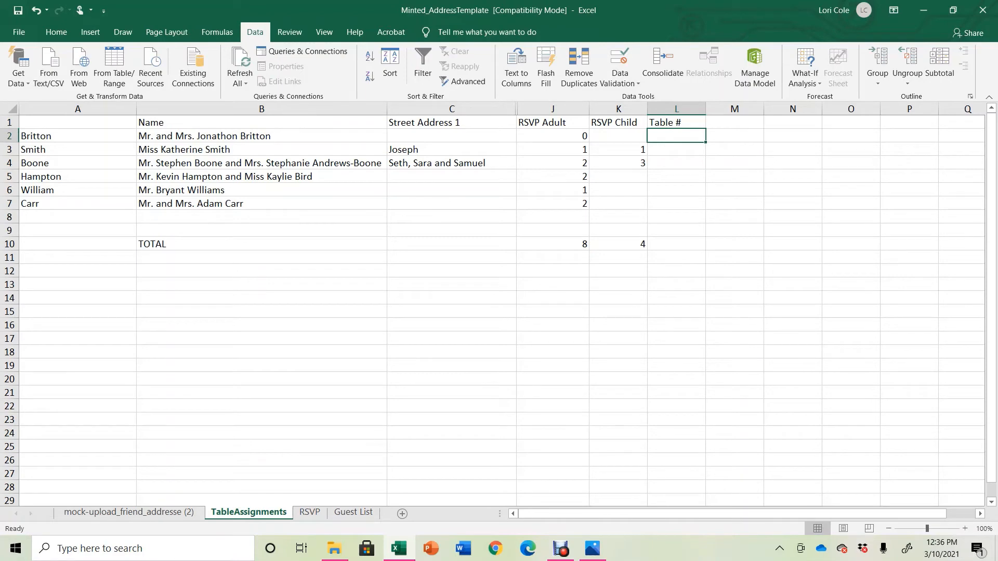
Enter the table numbers 1, 1, 2, 2, 3 and 4 in cells L2 through L7.
text(1)
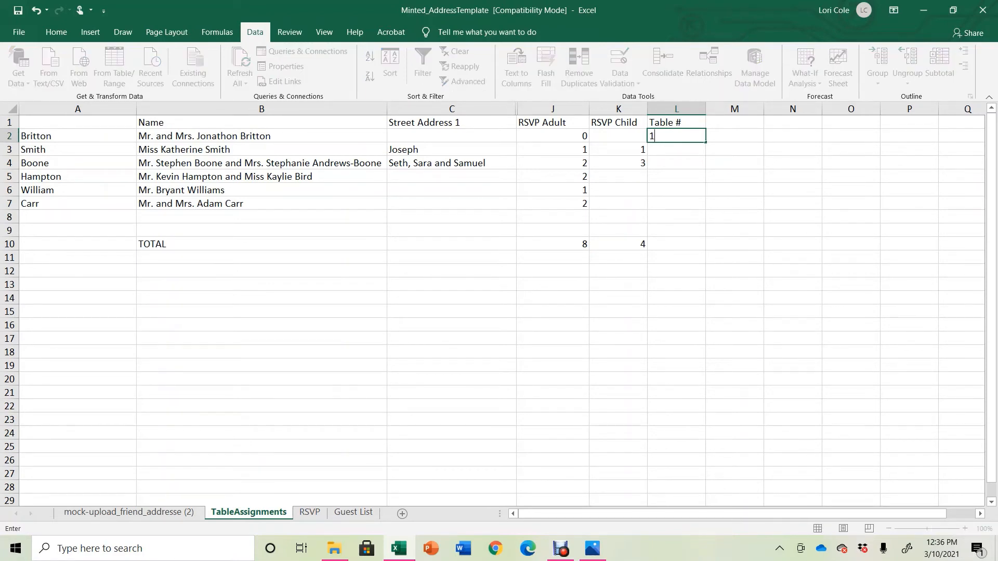
key(Return)
text(1)
key(Return)
text(2)
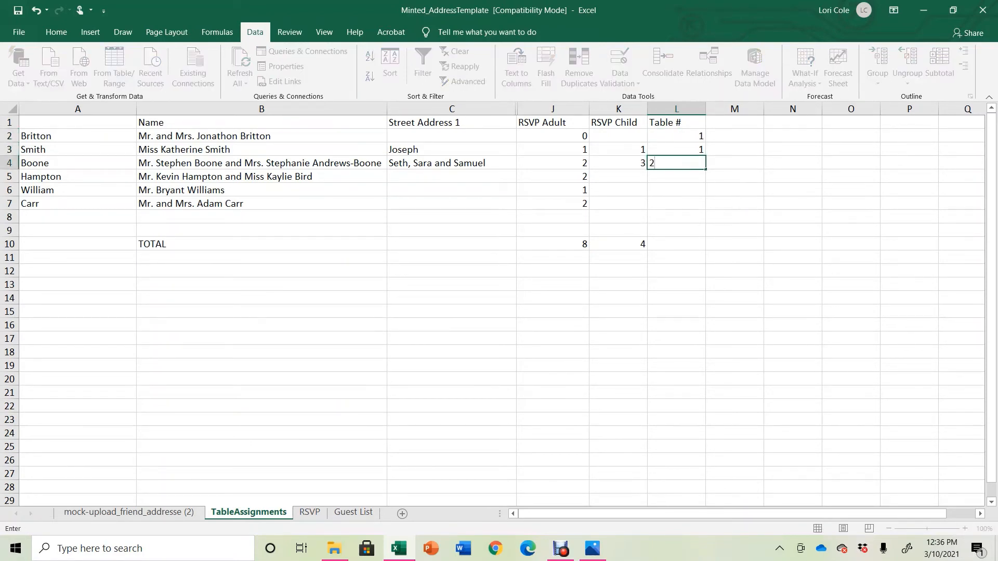
key(Return)
text(2)
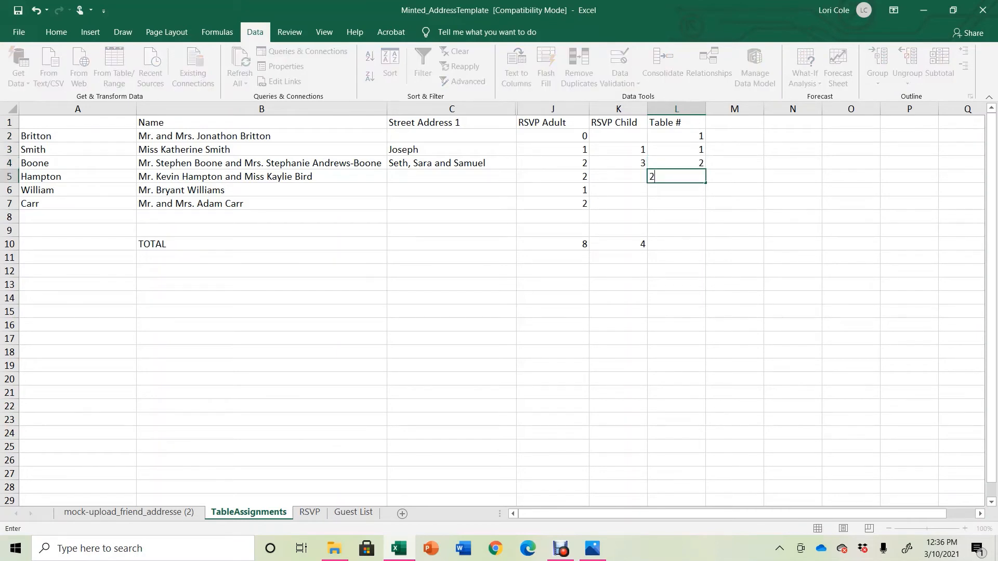
key(Return)
text(3)
key(Return)
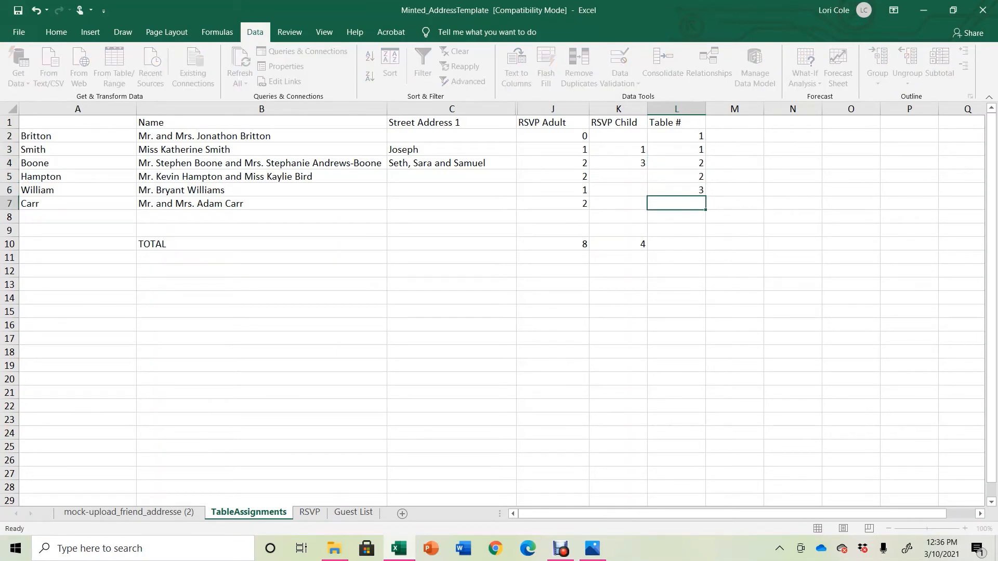
text(4)
key(Return)
key(Return)
key(Return)
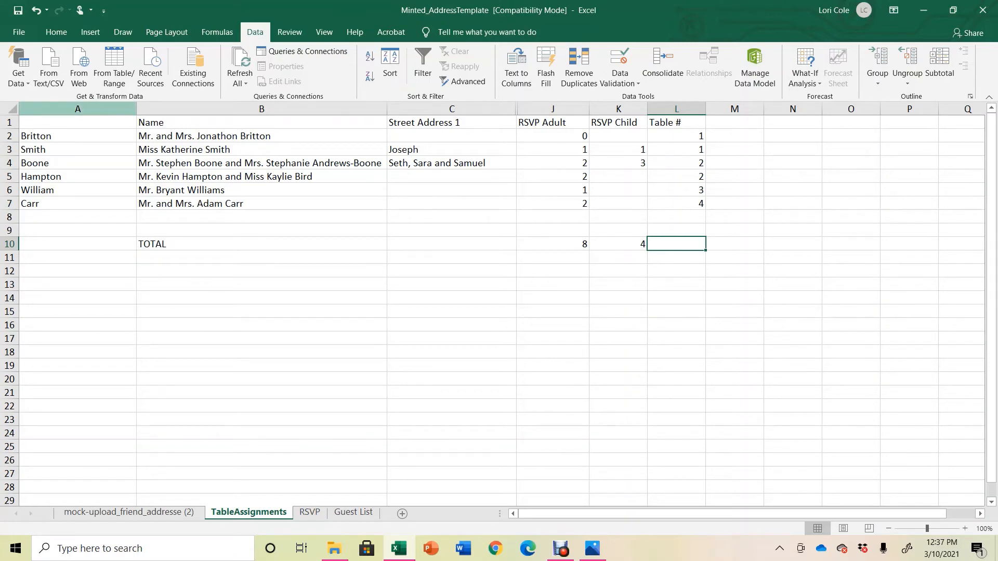
Sort the guest rows by Column A from A to Z, expanding the selection to the neighbouring data.
click(78, 108)
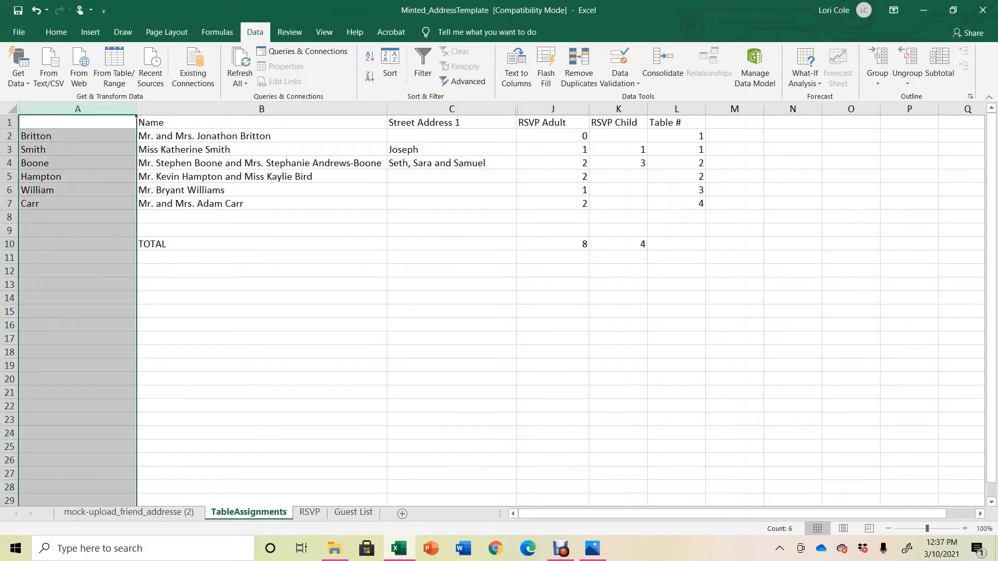
click(390, 67)
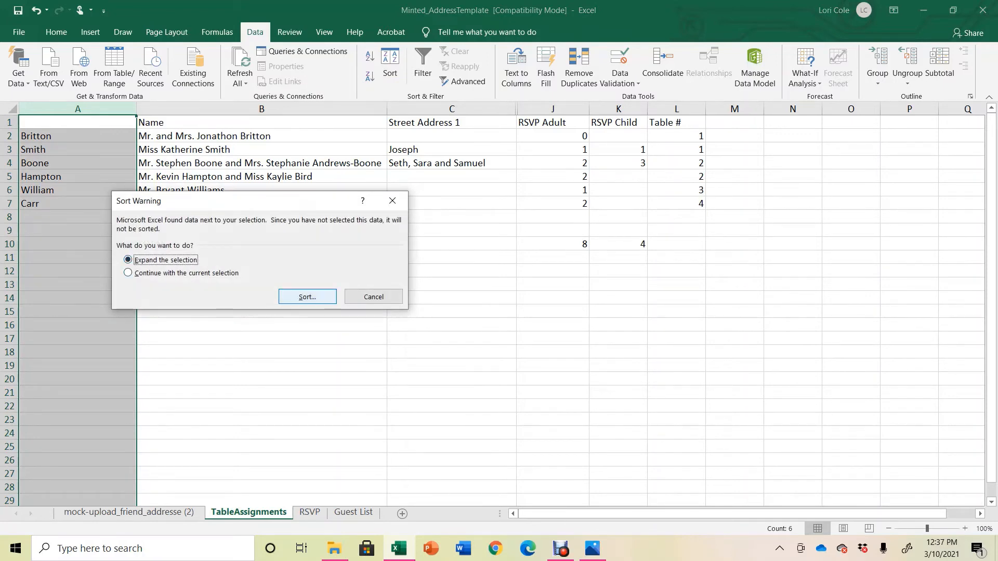
click(307, 297)
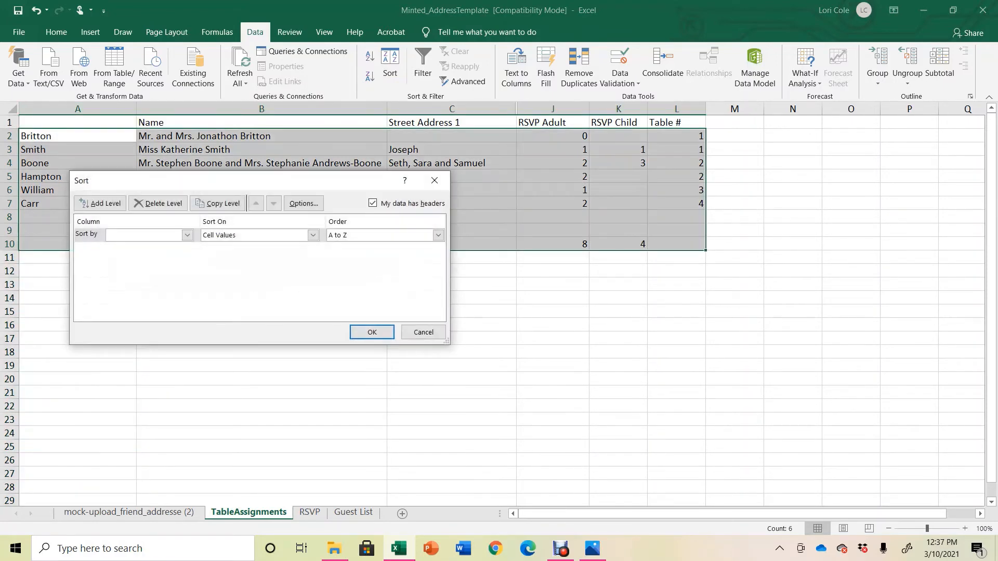
click(187, 235)
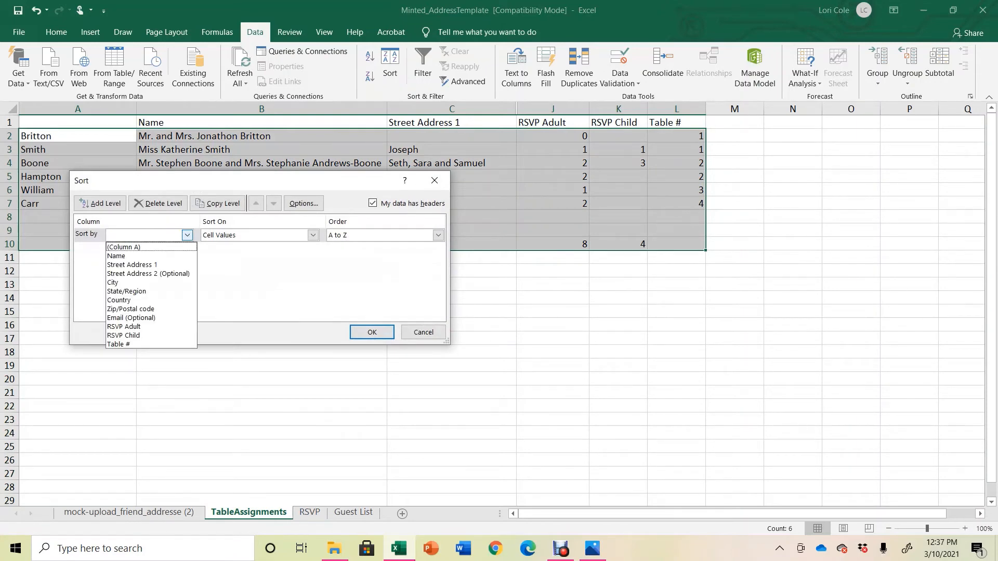
click(141, 247)
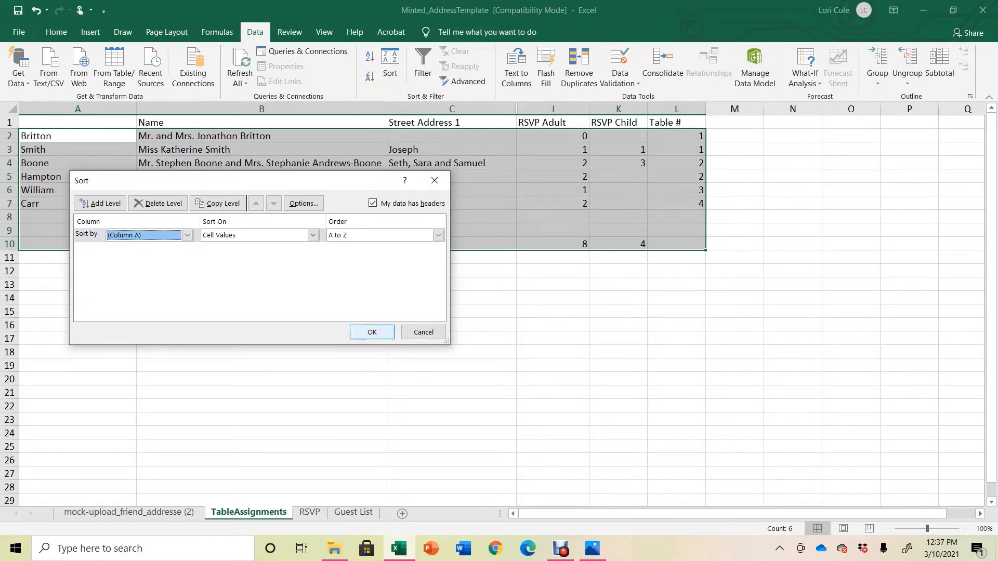
click(372, 332)
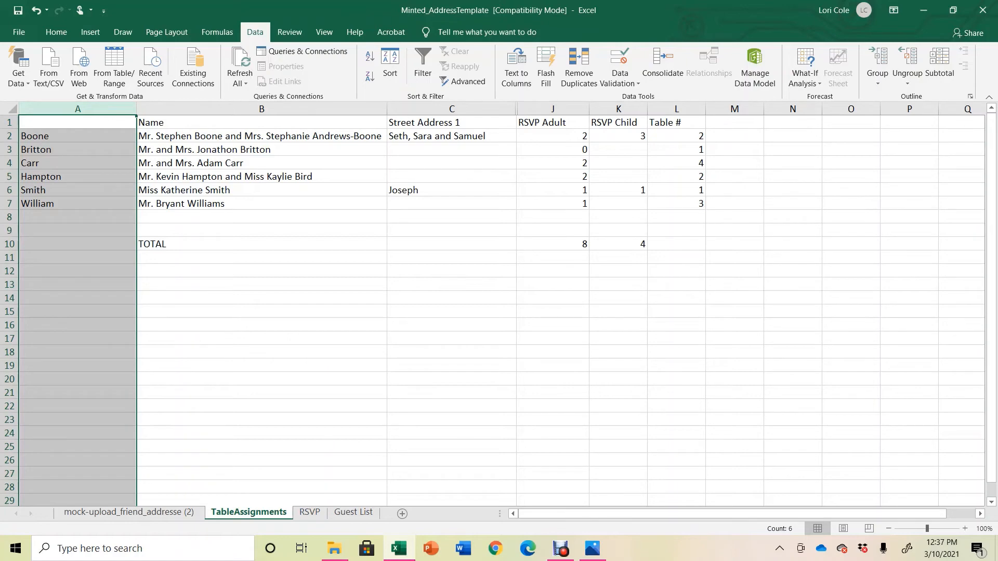
Sort the guest rows by the Table # column in ascending order, expanding the selection to the neighbouring data.
mouse_move(561, 548)
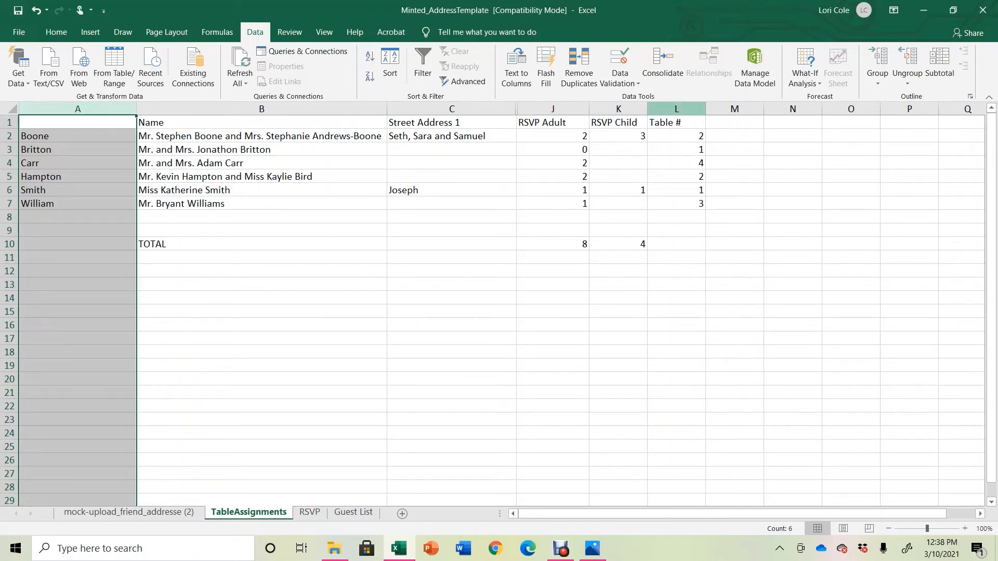
click(676, 109)
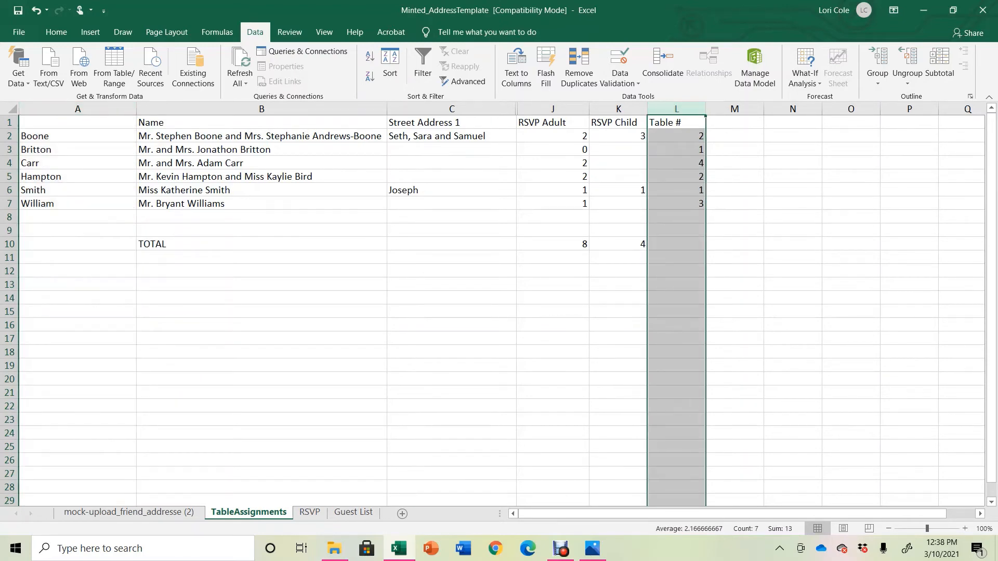
click(389, 65)
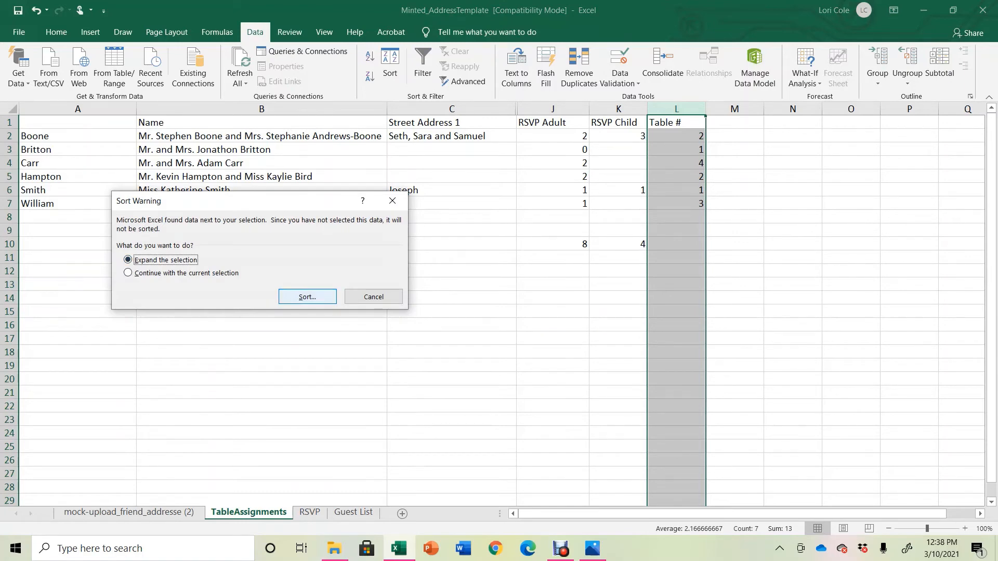
click(307, 296)
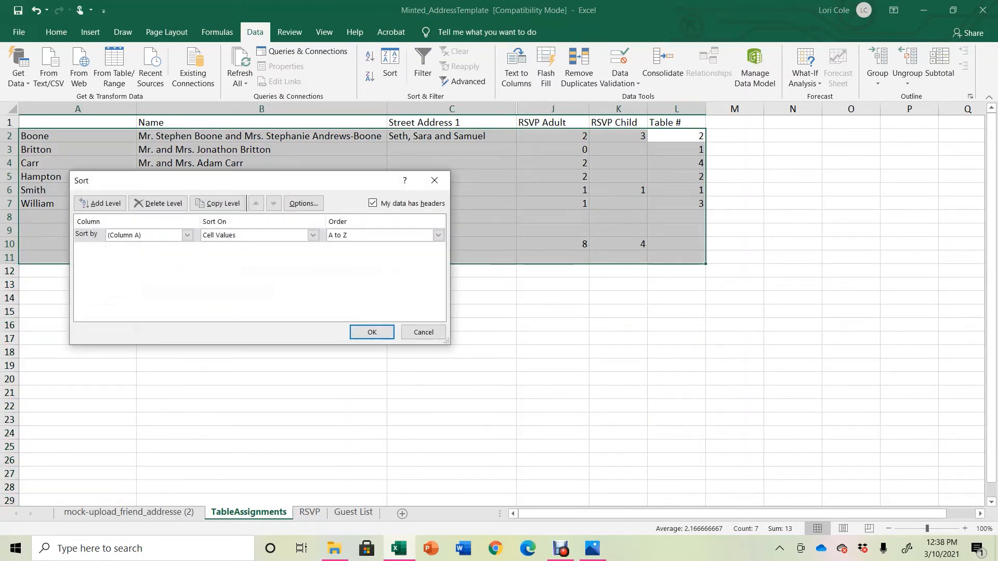
click(187, 235)
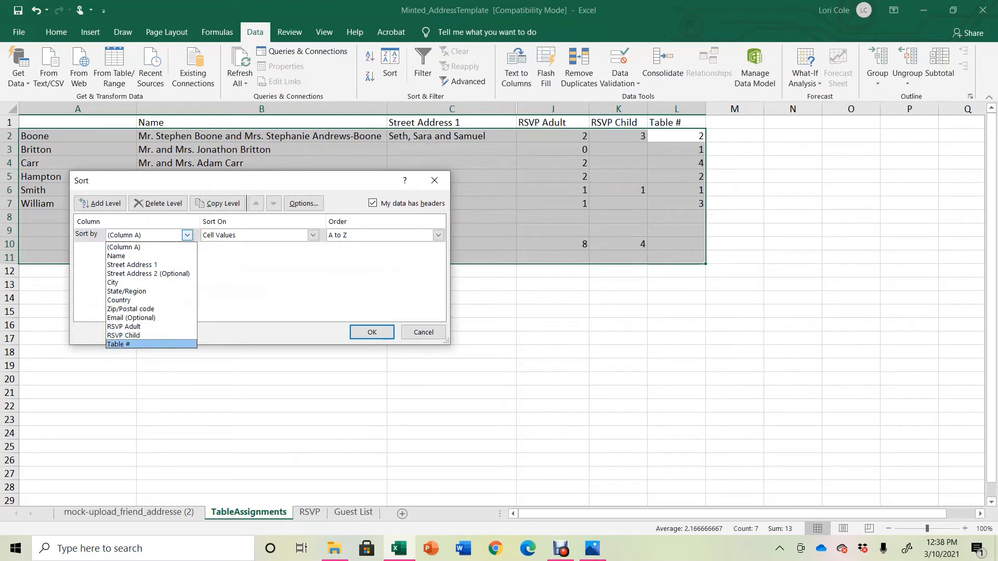
click(151, 344)
key(Return)
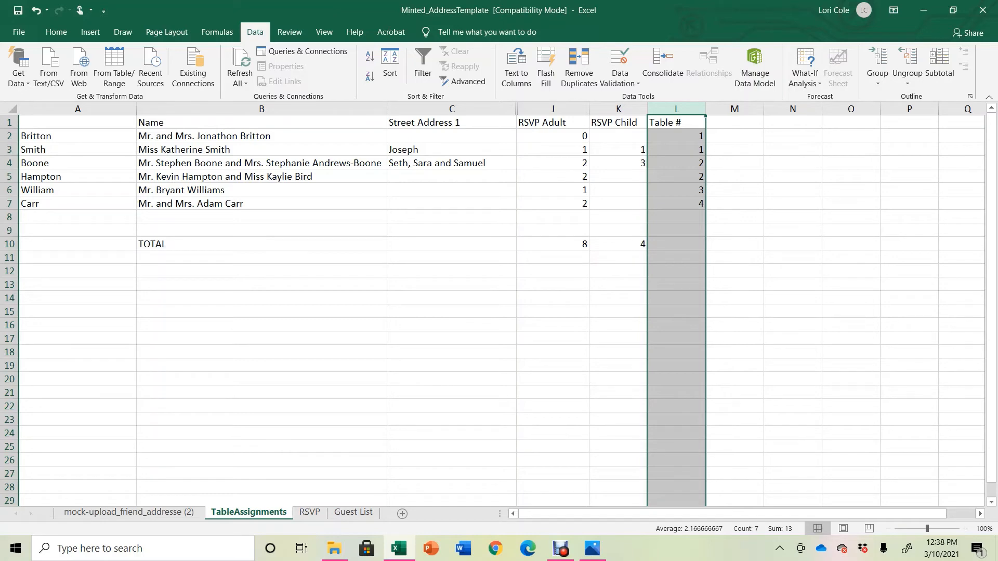
Insert a blank row 4 below the table 1 guests and sum their adult and child RSVPs, J2:K3, in cell M4.
click(8, 163)
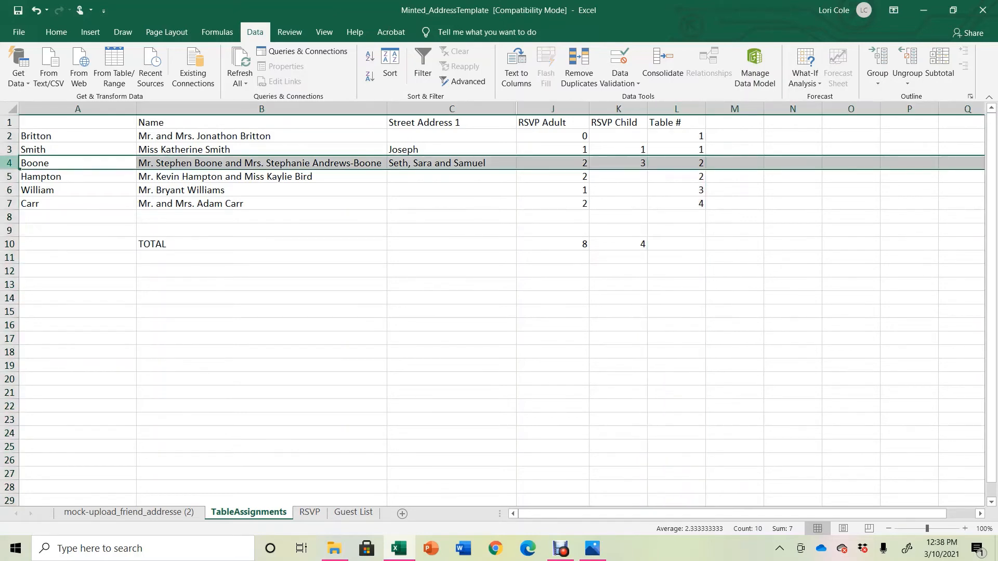
right_click(14, 164)
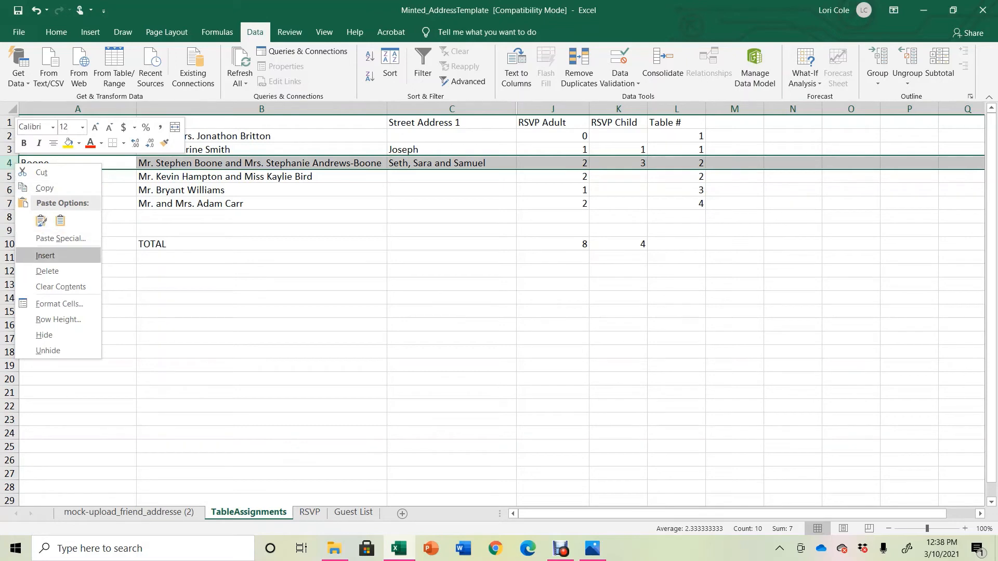
click(45, 255)
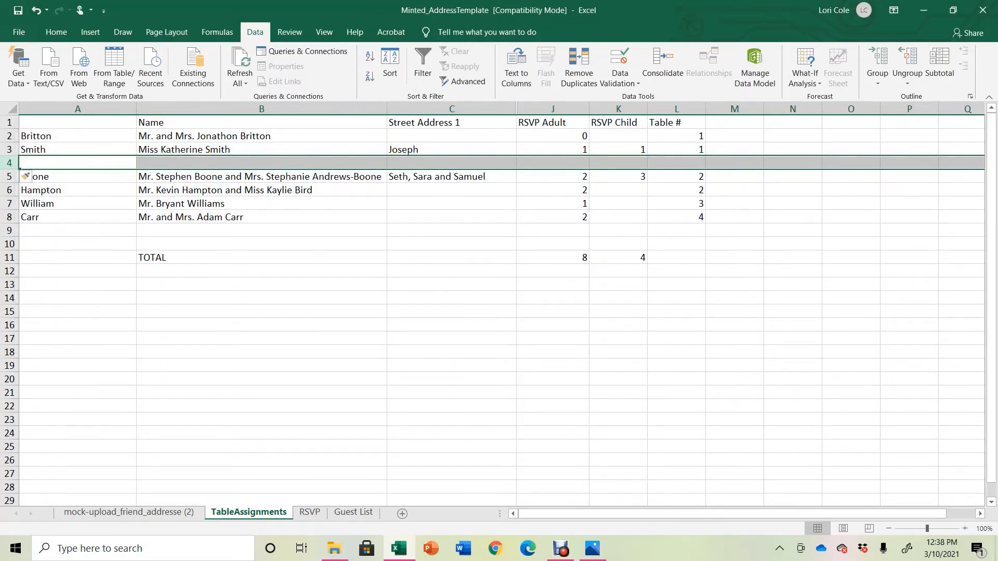
click(734, 163)
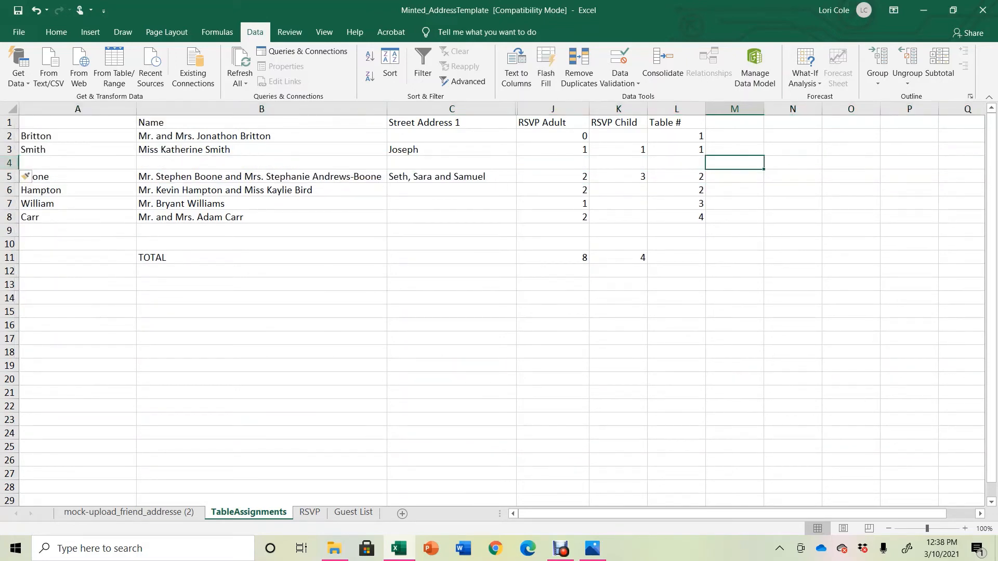
click(56, 32)
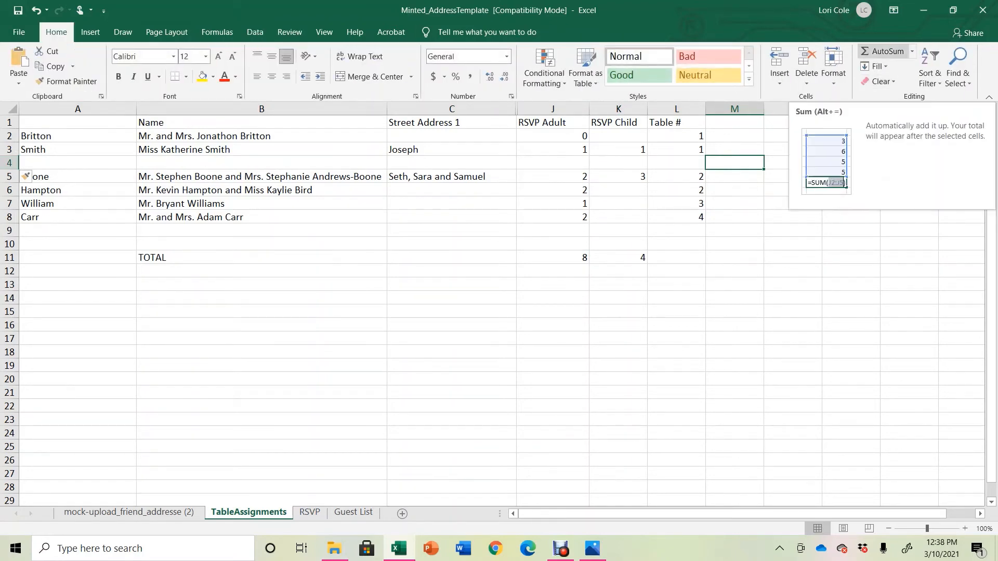
click(883, 51)
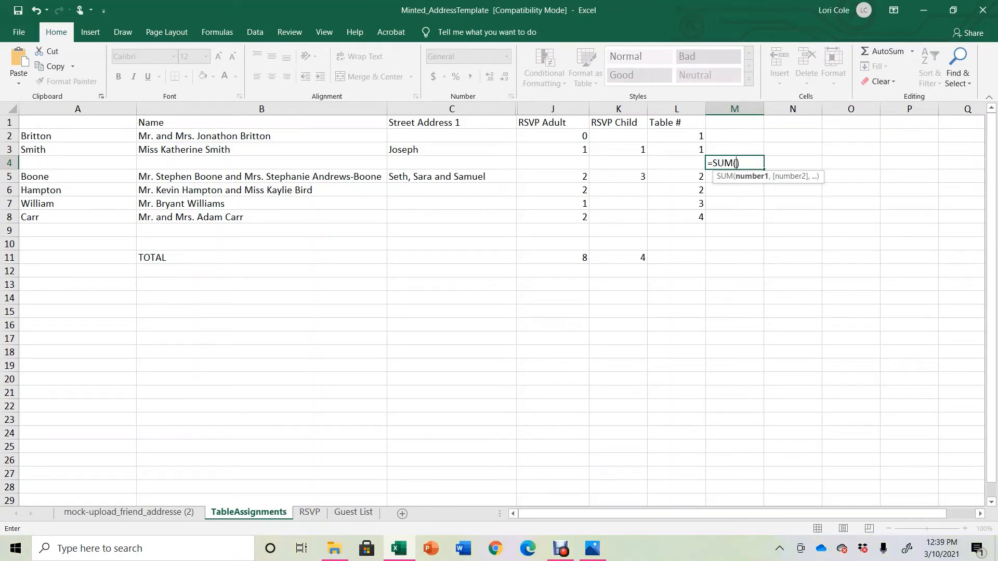
drag(624, 150, 551, 136)
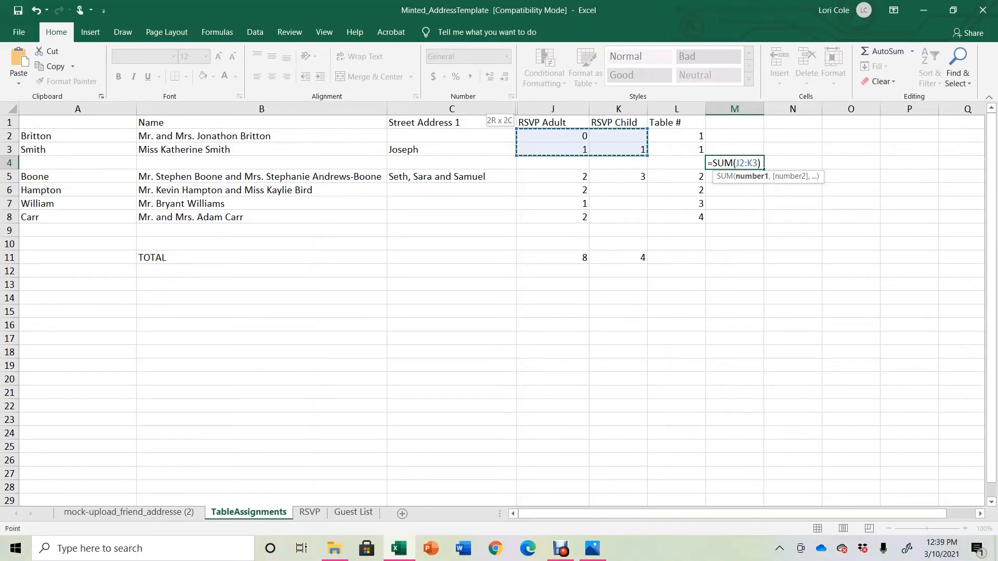
key(Return)
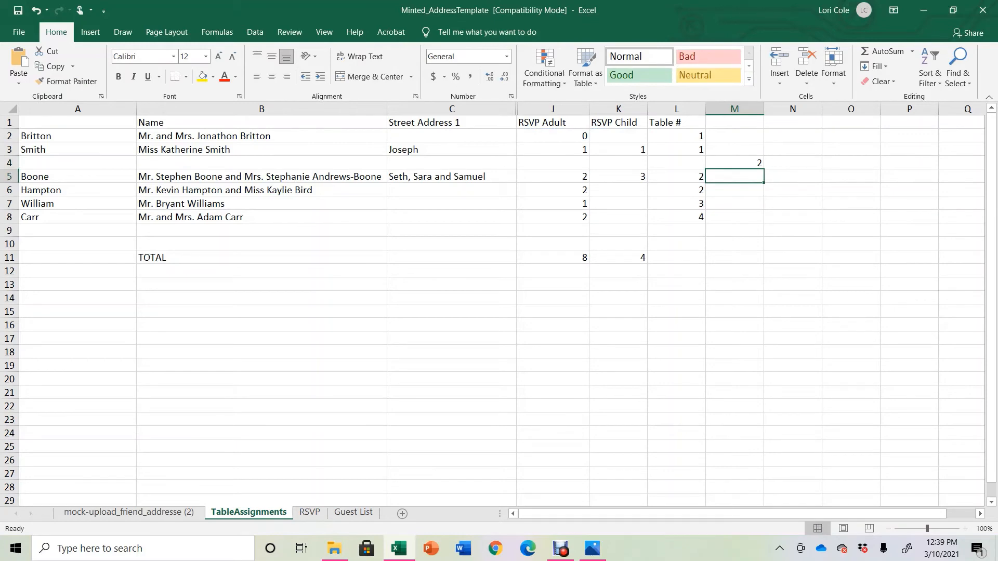
Insert a blank row 7 below the table 2 guests and sum their adult and child RSVPs, J5:K6, in cell M7.
click(9, 203)
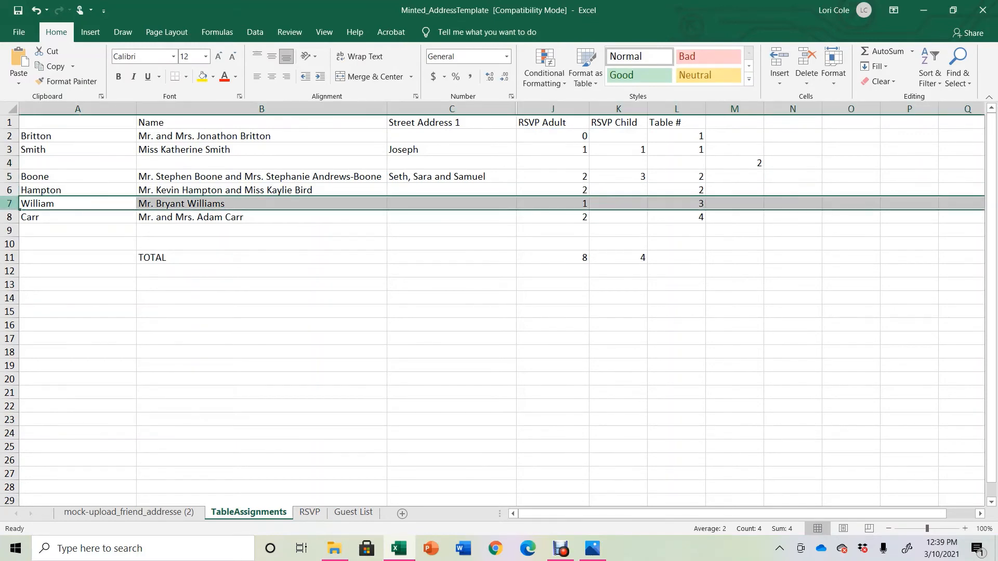
right_click(11, 204)
click(43, 299)
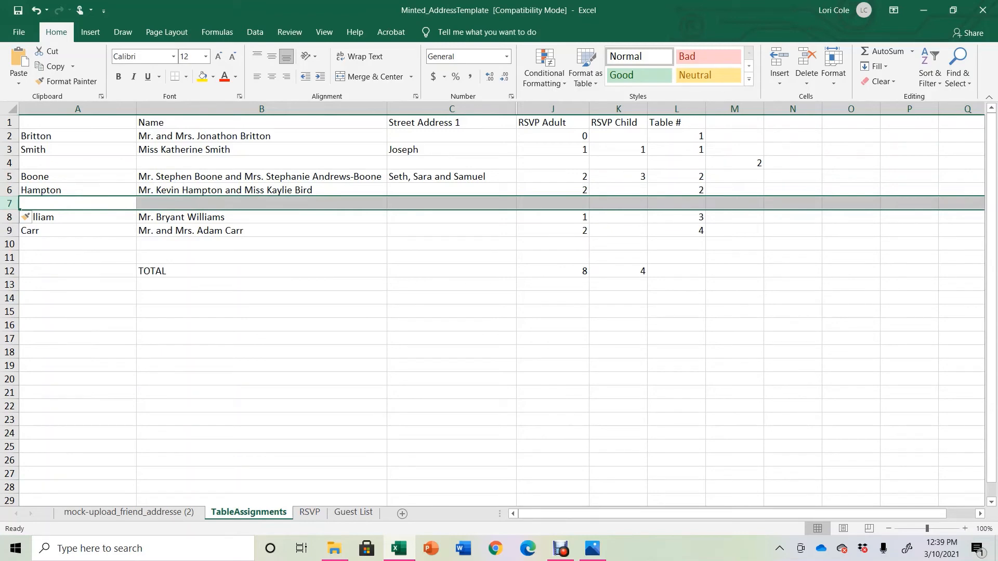
click(734, 204)
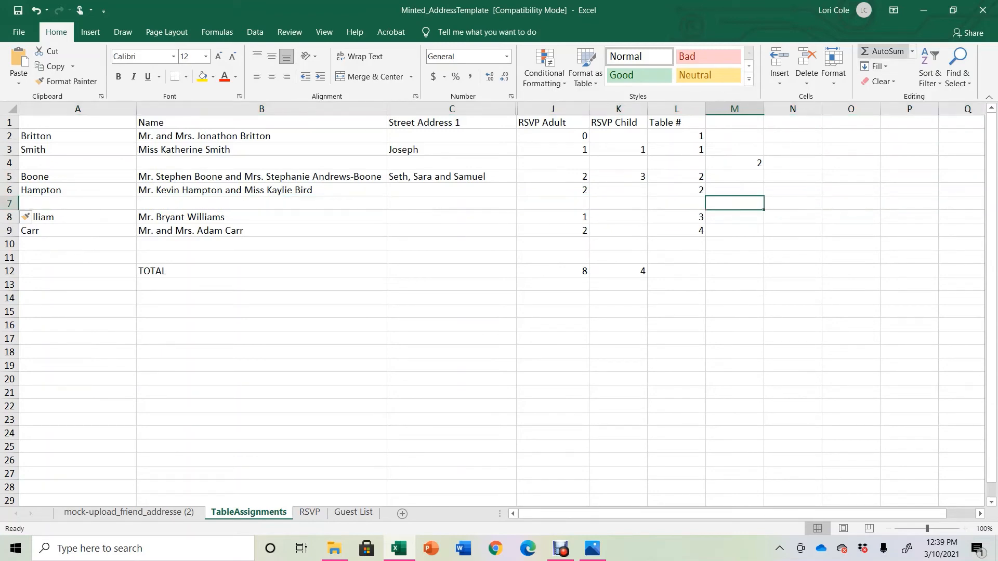
click(883, 51)
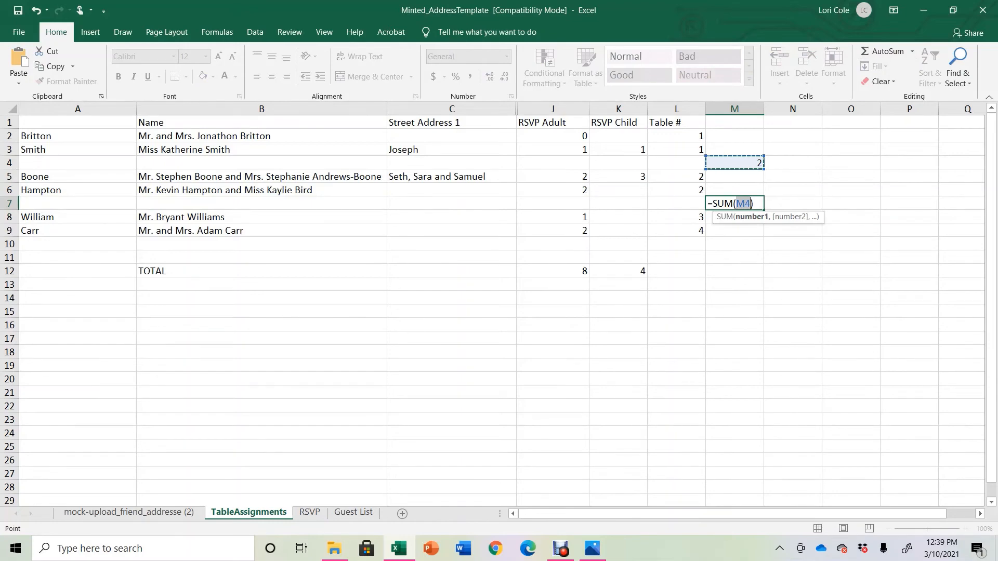
drag(618, 190, 522, 177)
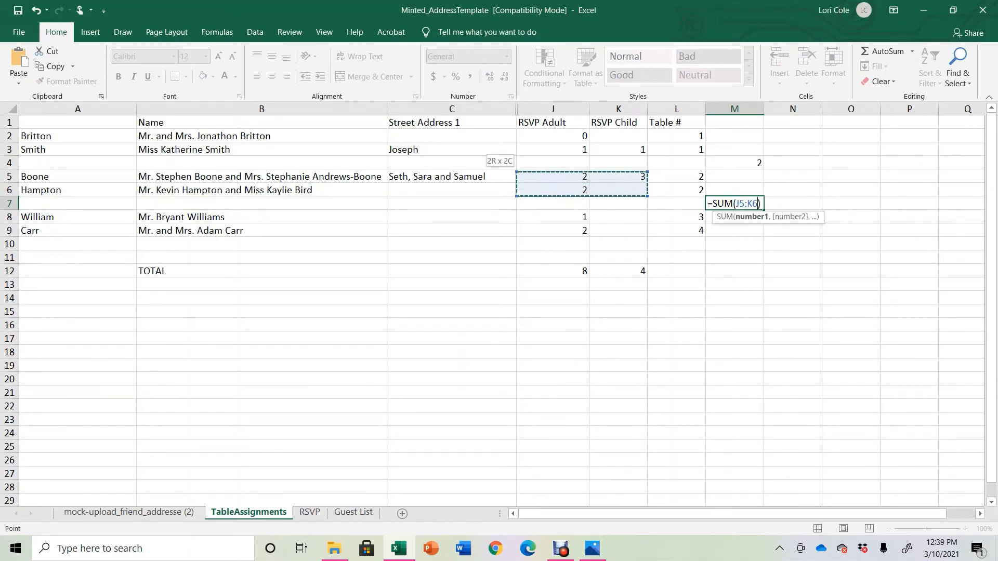
key(Return)
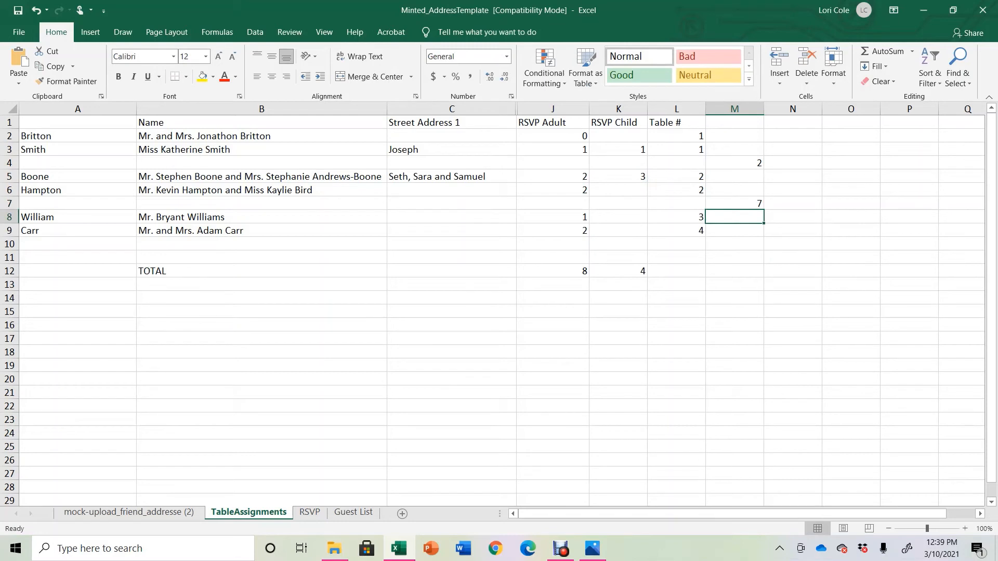
Insert a blank row 9 below the table 3 guest and sum the range J8:K9 in cell M9.
click(9, 230)
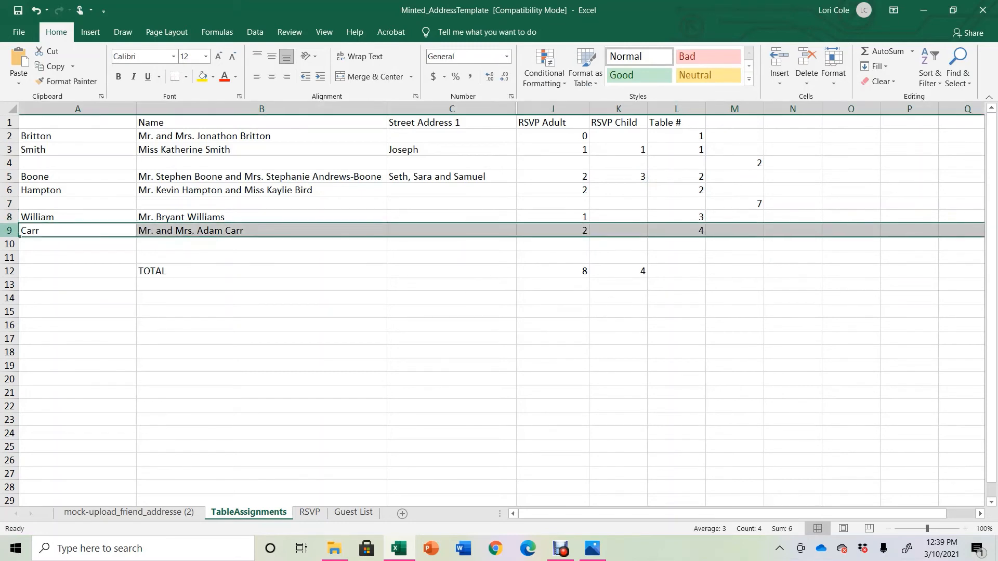
right_click(9, 231)
click(41, 325)
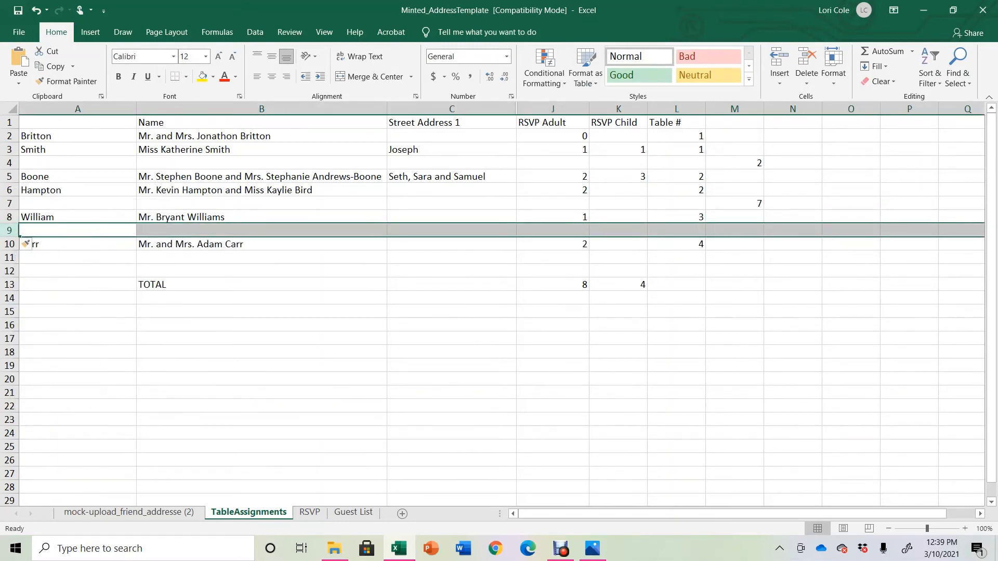
click(734, 230)
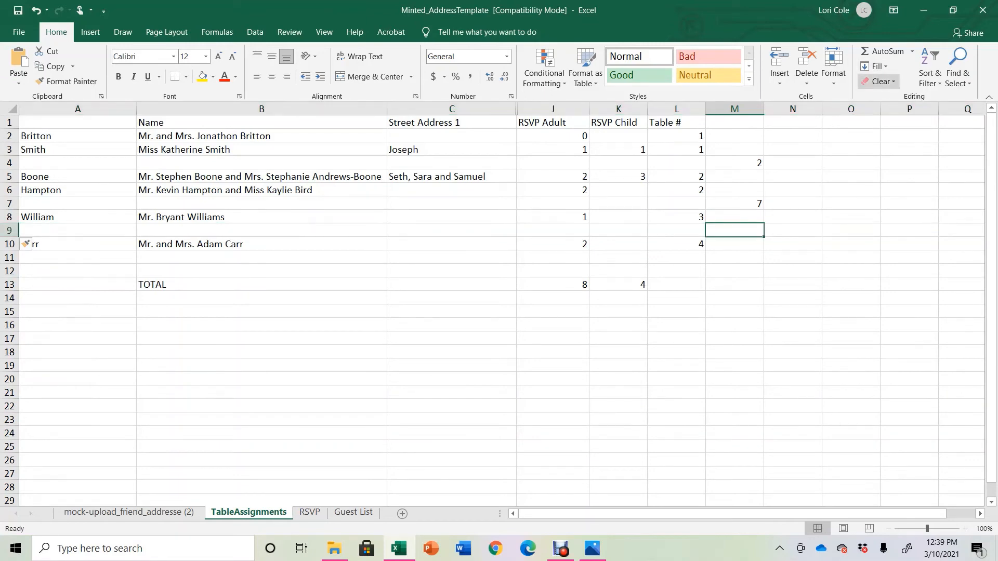
click(882, 51)
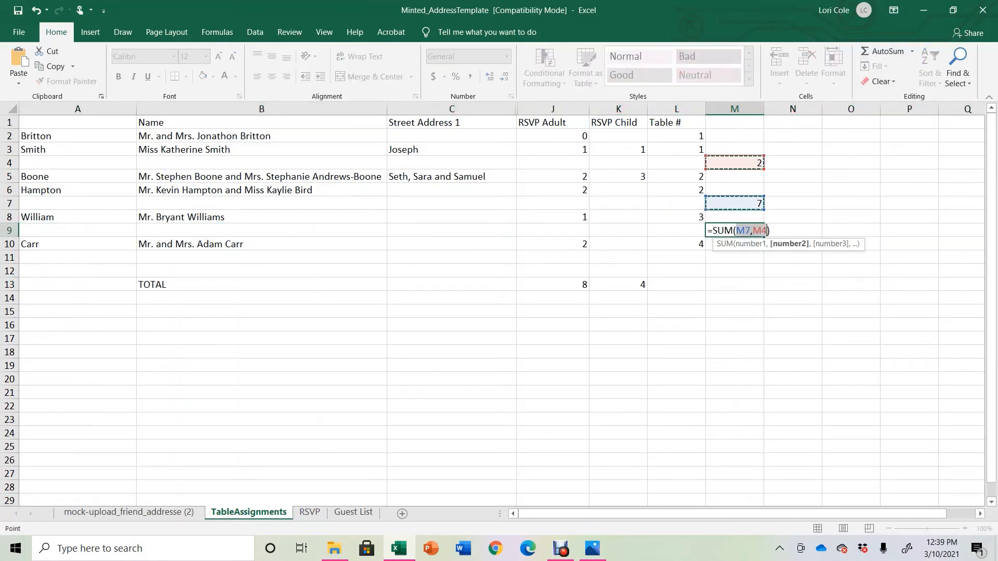
drag(618, 230, 522, 214)
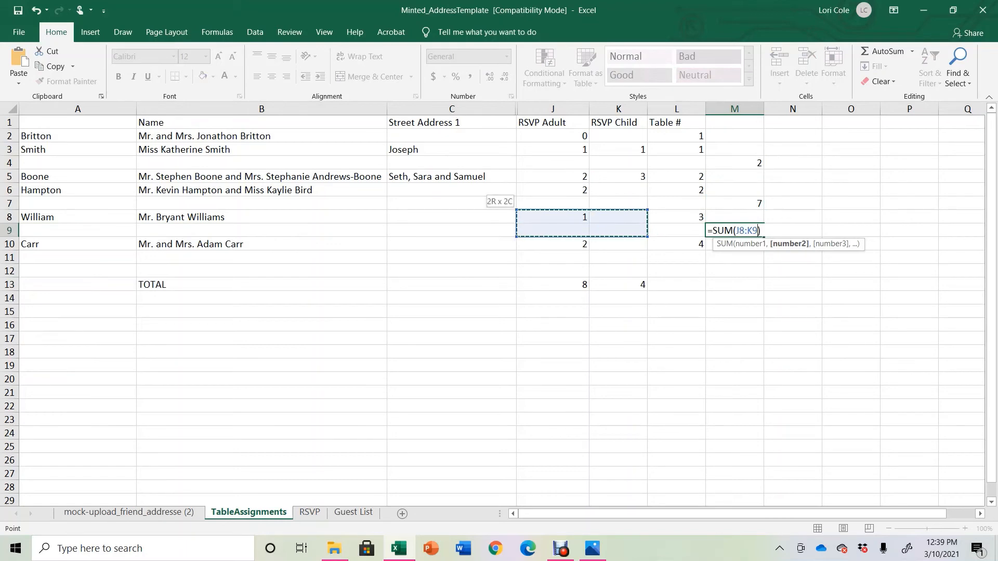
key(Return)
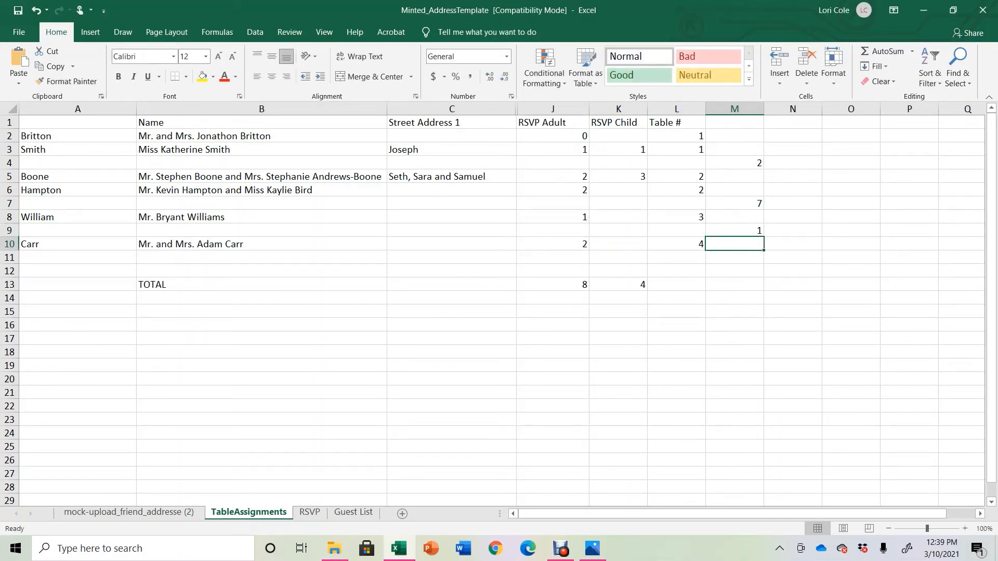
Sum the table 4 guests' adult and child RSVPs, J10:K10, in cell M11.
click(735, 257)
click(883, 52)
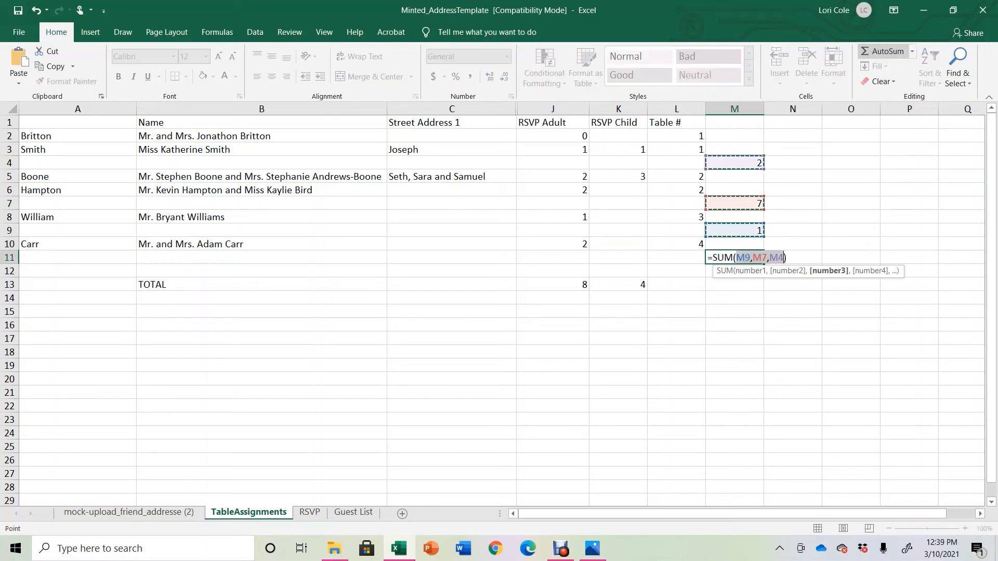
drag(552, 244, 618, 244)
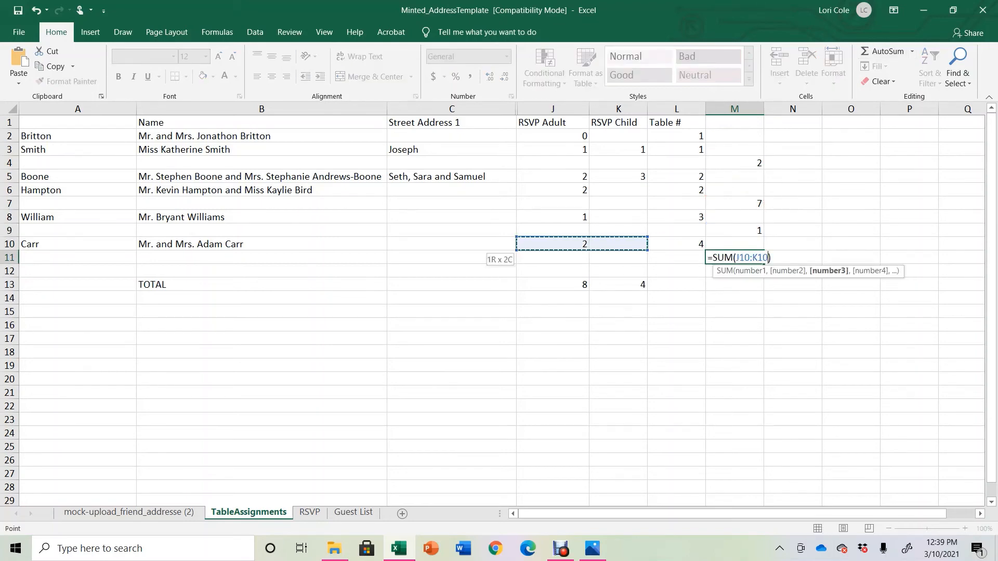
key(Return)
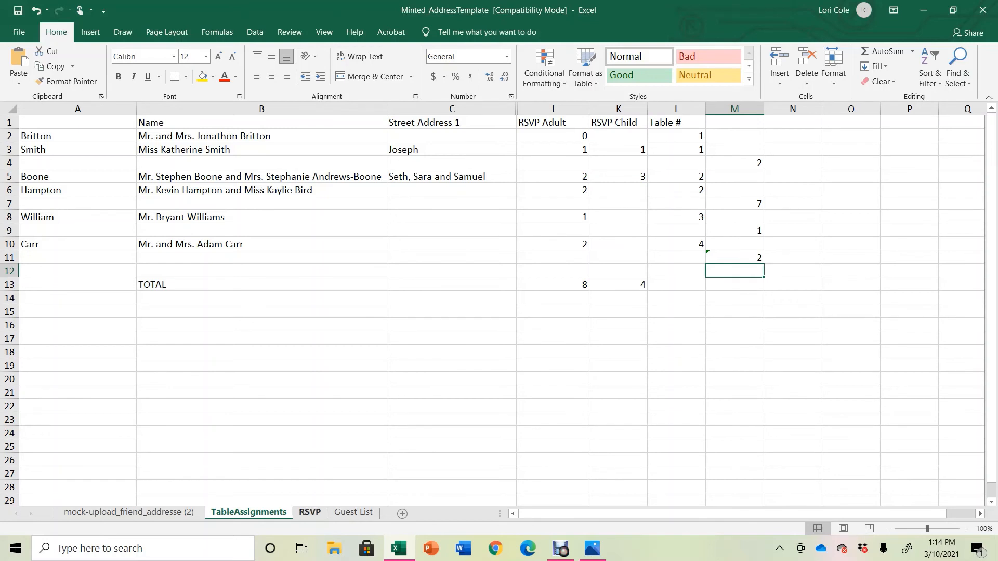
Create a copy of the RSVP sheet and place it before the original RSVP sheet.
click(309, 512)
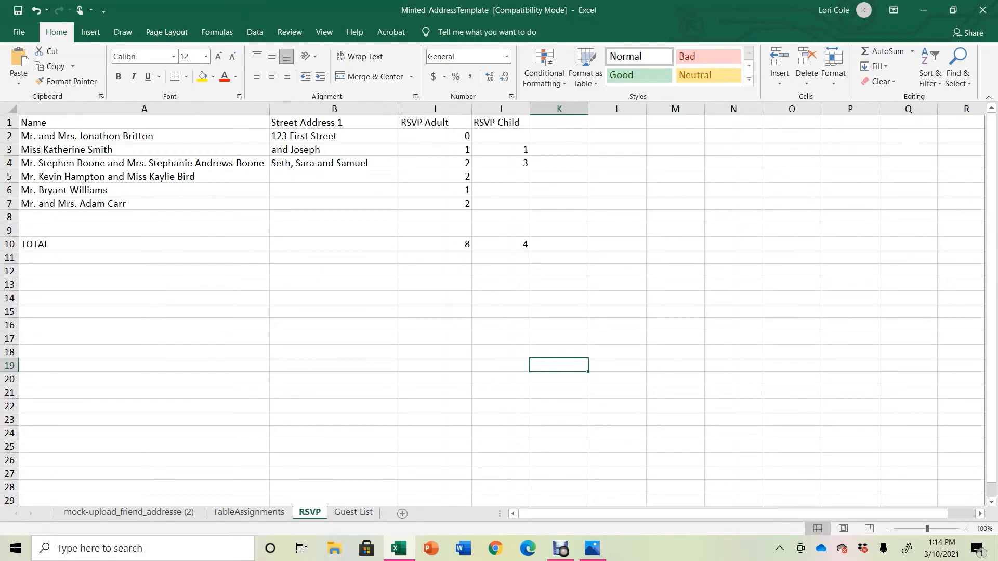
right_click(307, 512)
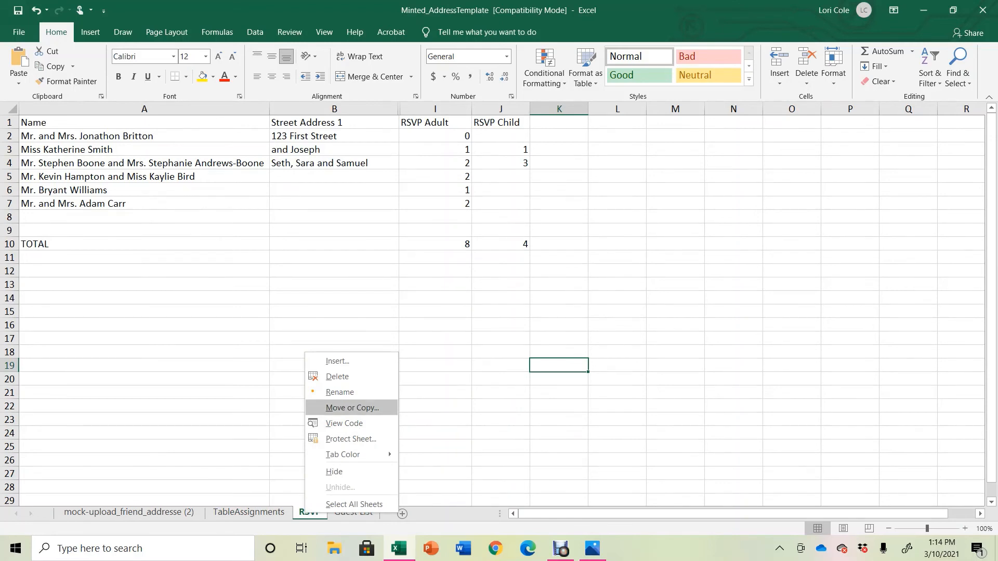
click(352, 407)
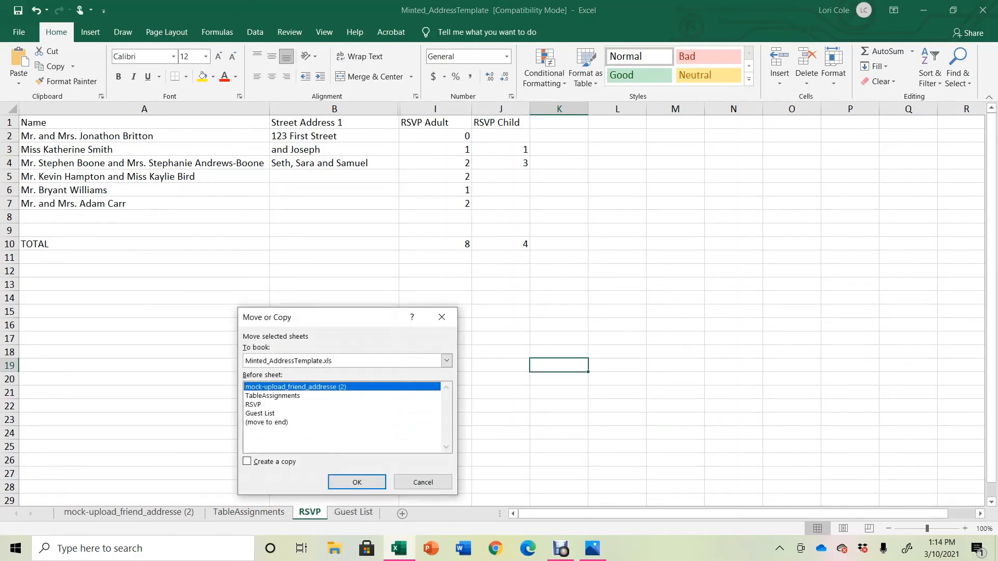
click(253, 404)
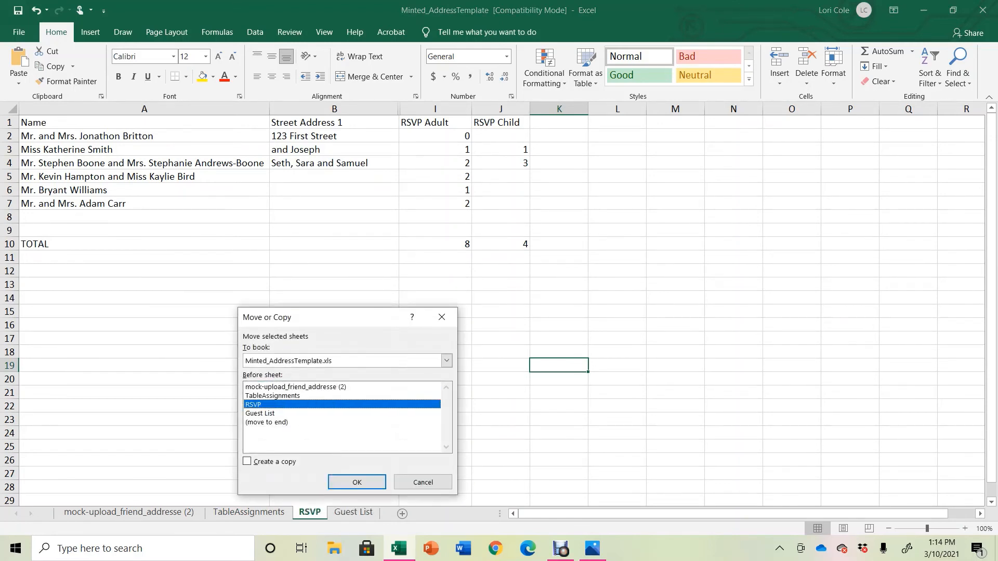
click(246, 461)
key(Return)
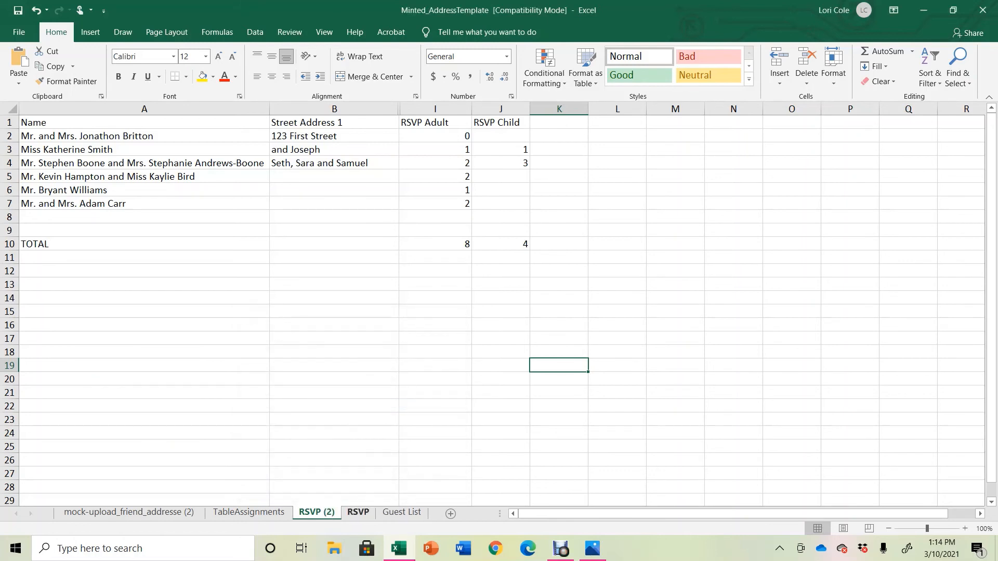
Rename the copied RSVP (2) sheet as GiftsThankyou.
key(ctrl+Page_Down)
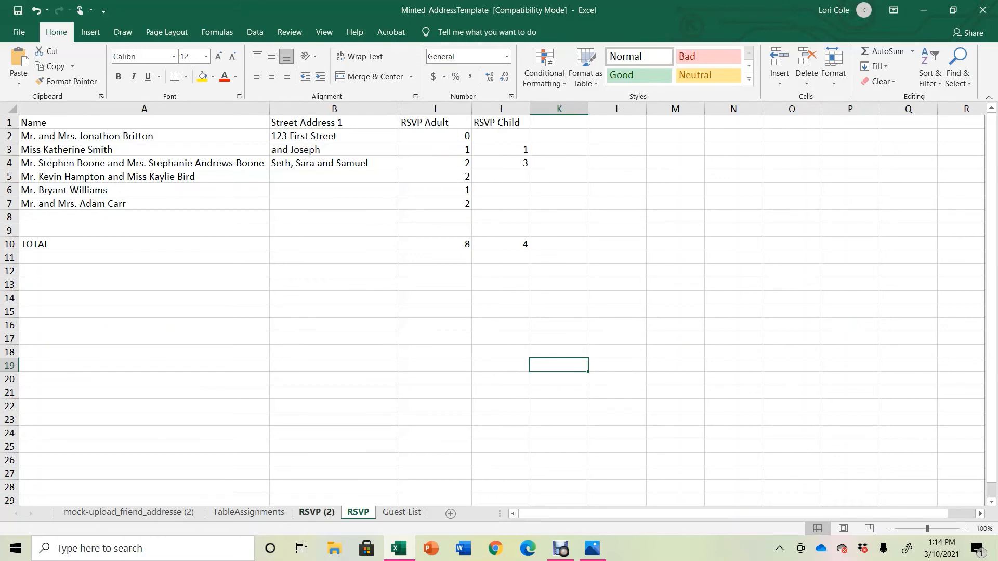
key(ctrl+Page_Up)
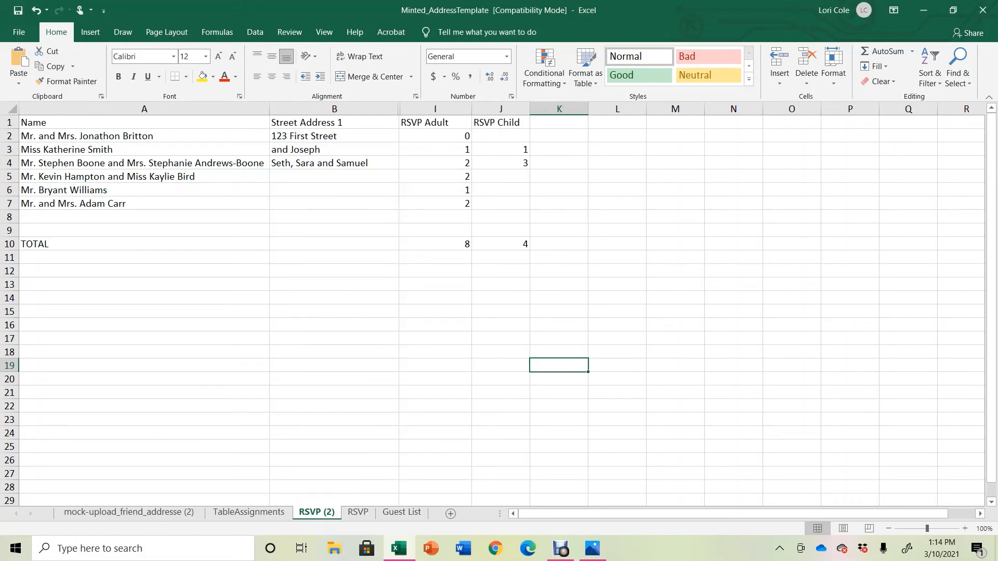
right_click(313, 513)
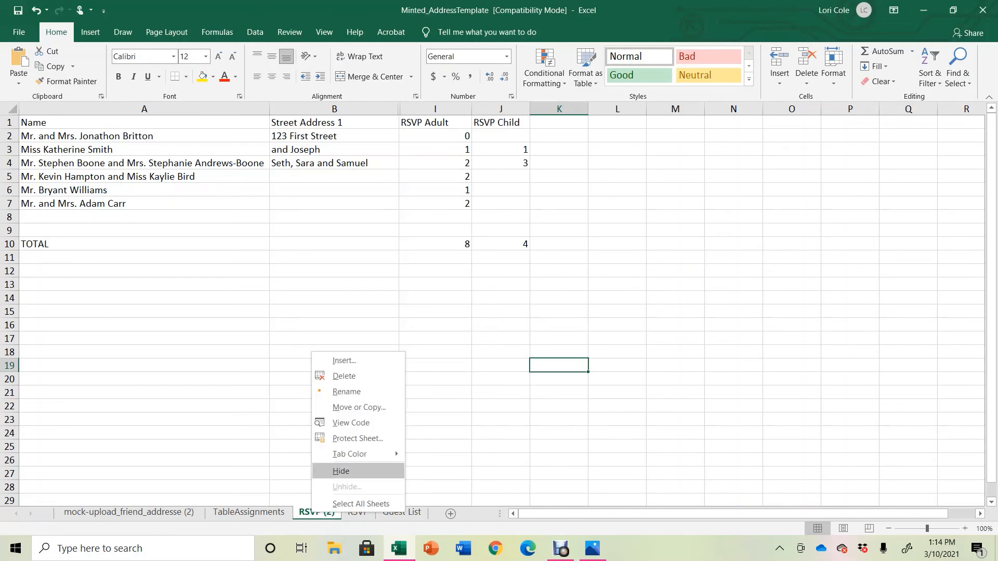
click(346, 392)
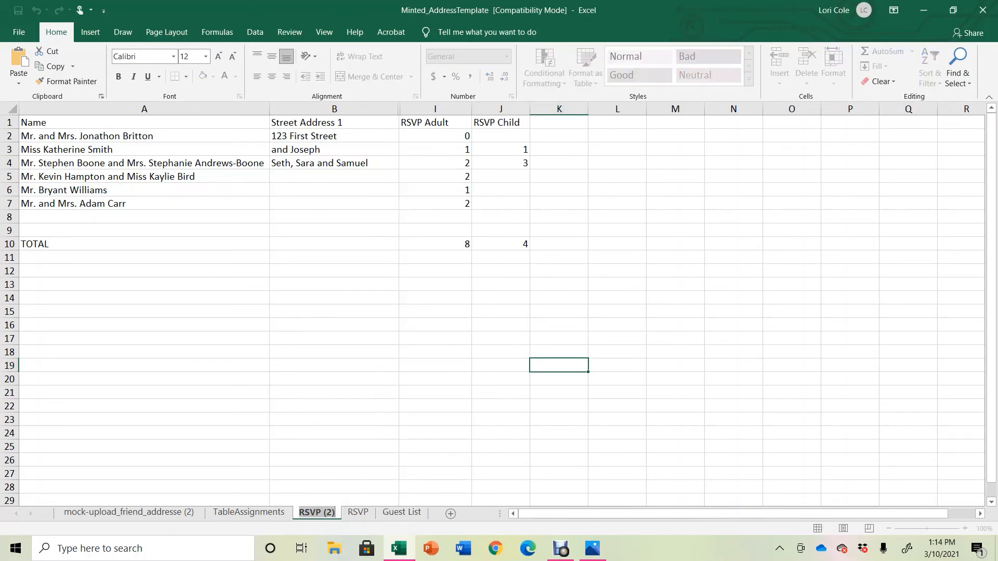
text(Gift)
key(Return)
text(sThankyoy)
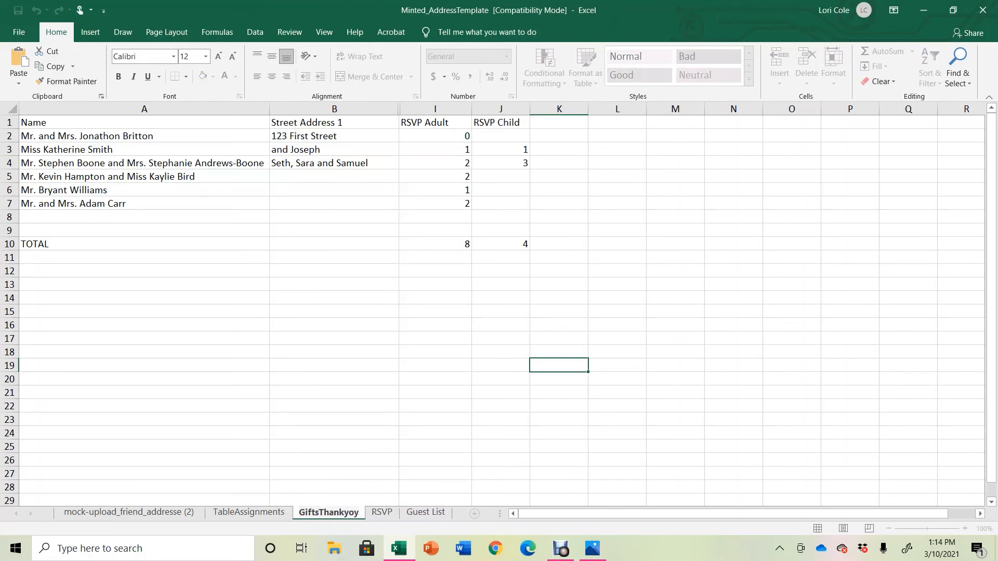
key(BackSpace)
text(u)
key(Return)
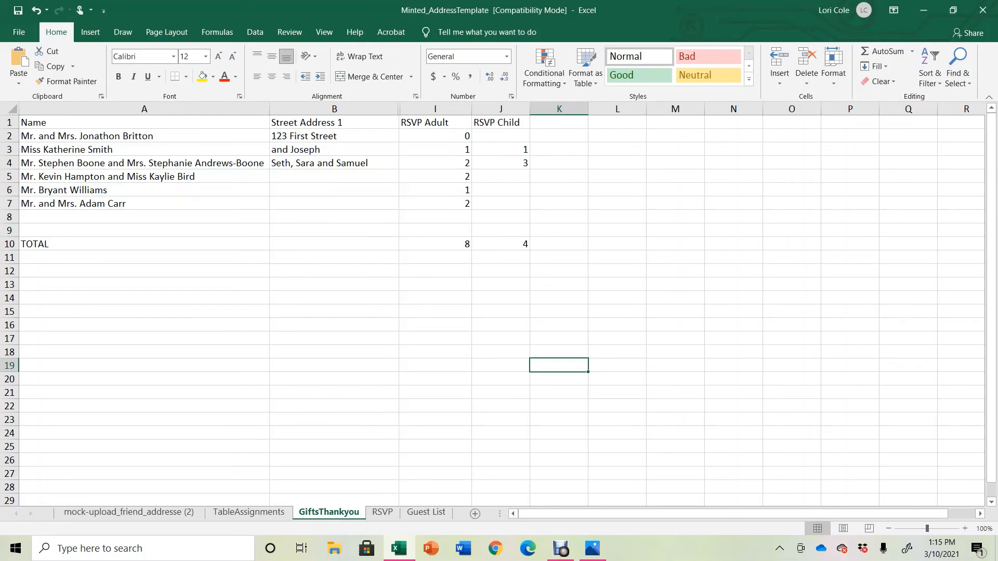
Clear the address and RSVP data in B1:K10 and delete the TOTAL row, keeping only the guest names.
drag(558, 243, 334, 122)
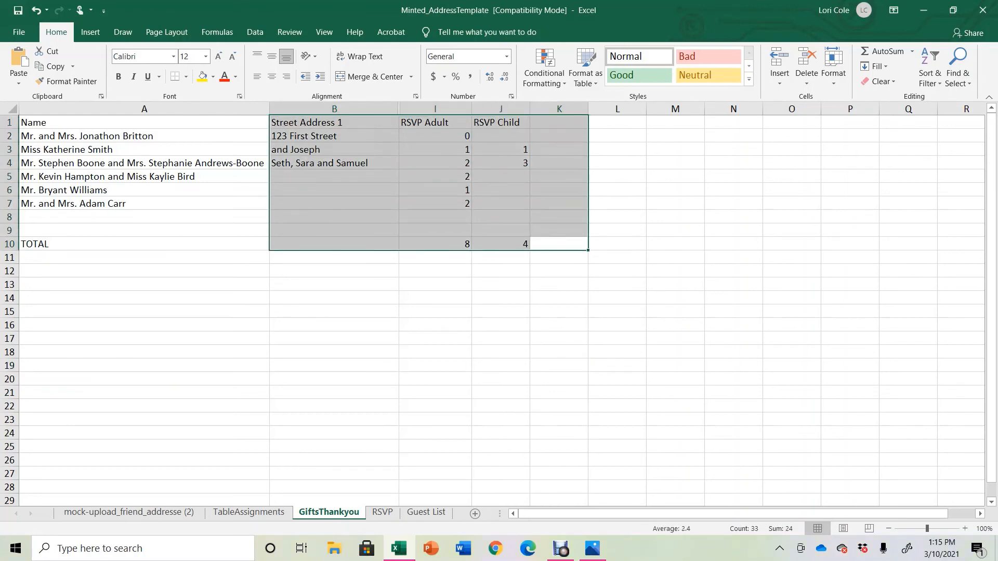
key(Delete)
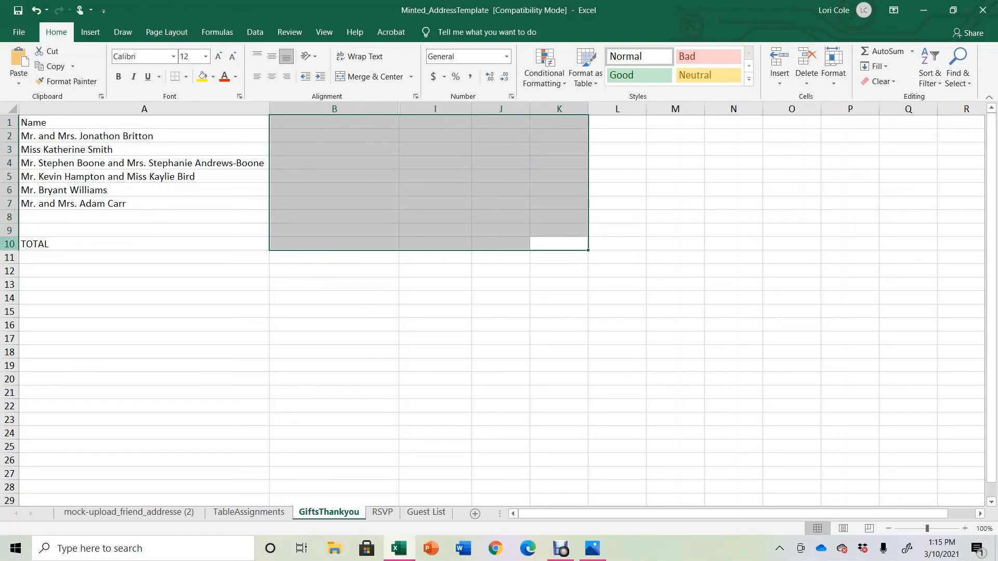
click(9, 244)
right_click(9, 244)
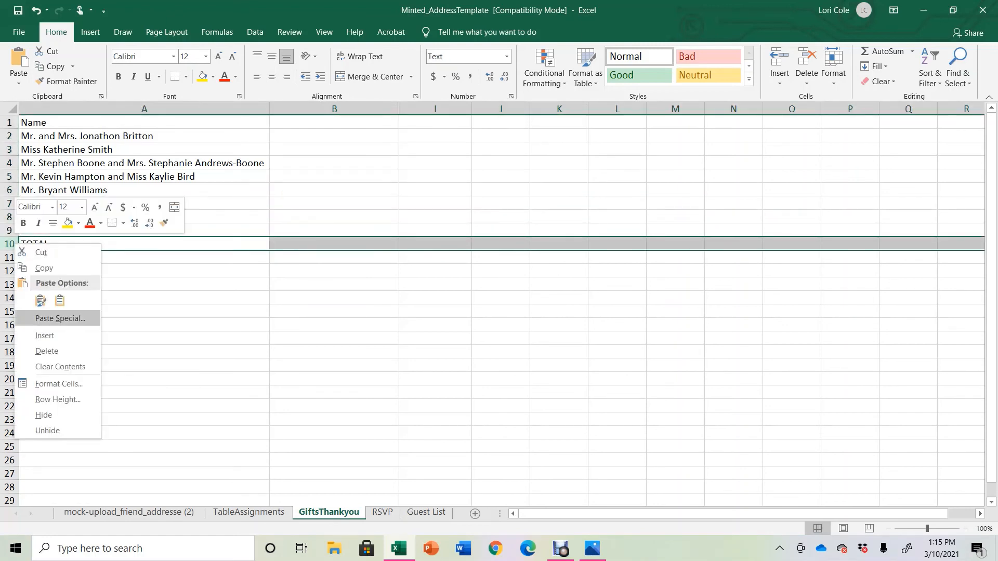
click(47, 351)
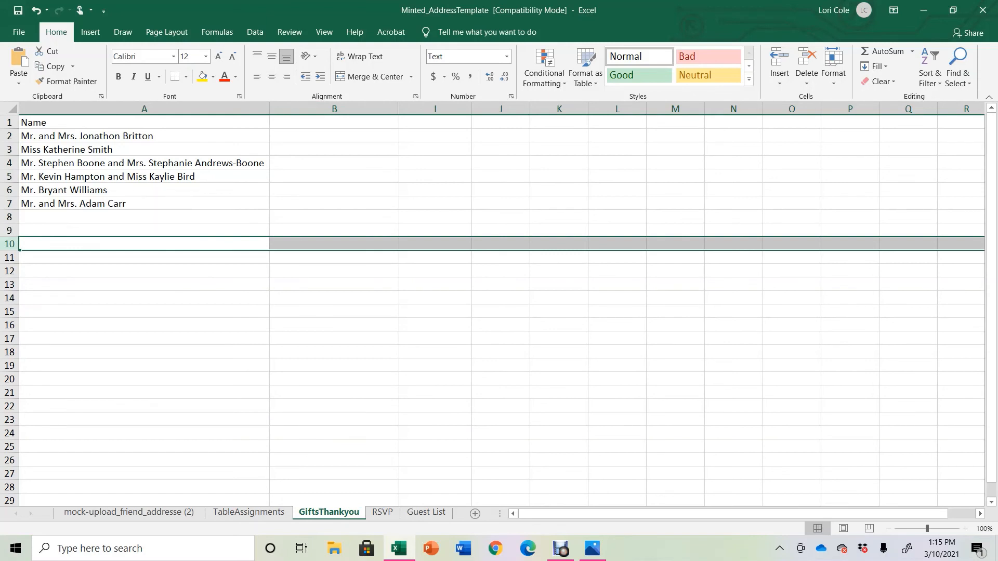
Widen column B to about twice its width and enter the heading Gift in cell B1.
drag(399, 109, 537, 109)
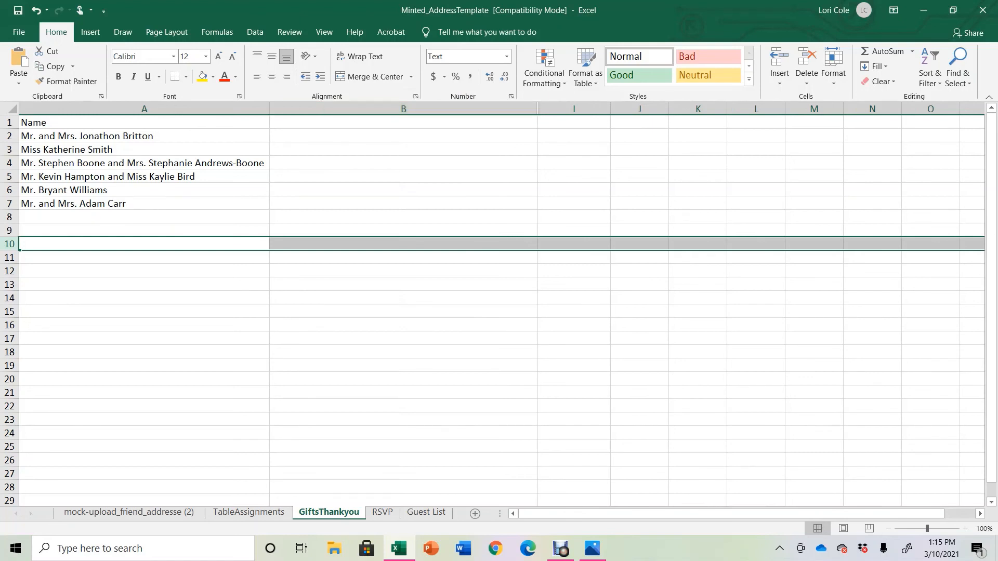
click(403, 123)
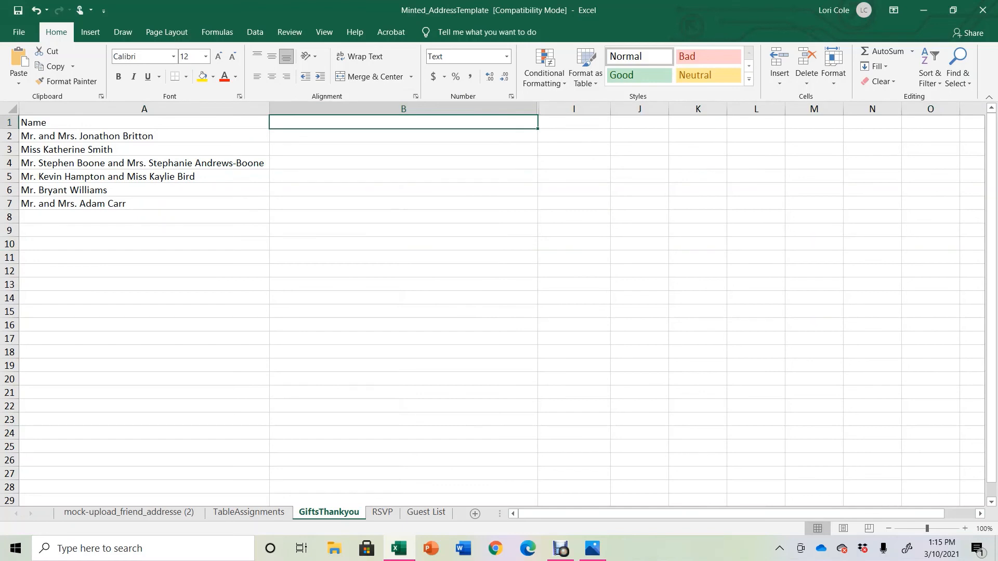
text(Gift)
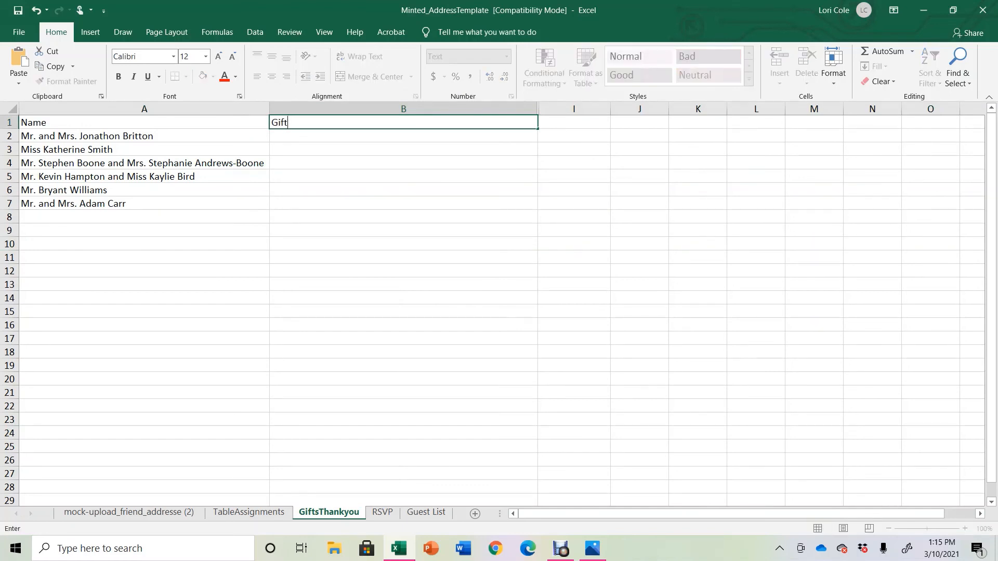
key(Return)
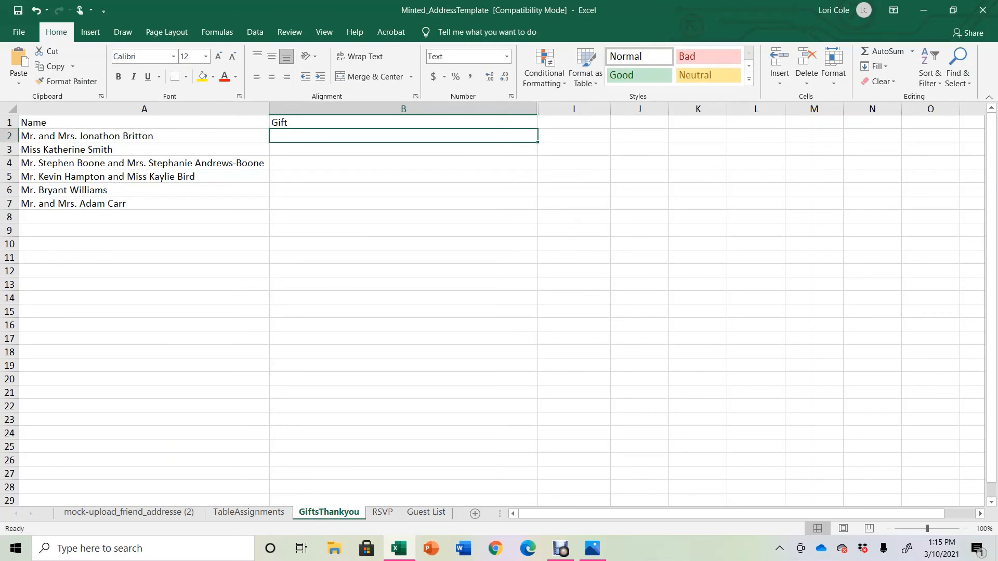
Enter Bath Towels, Frame and champagne, and Kitchen Items as the first three guests' gifts in B2:B4.
text(Bath T)
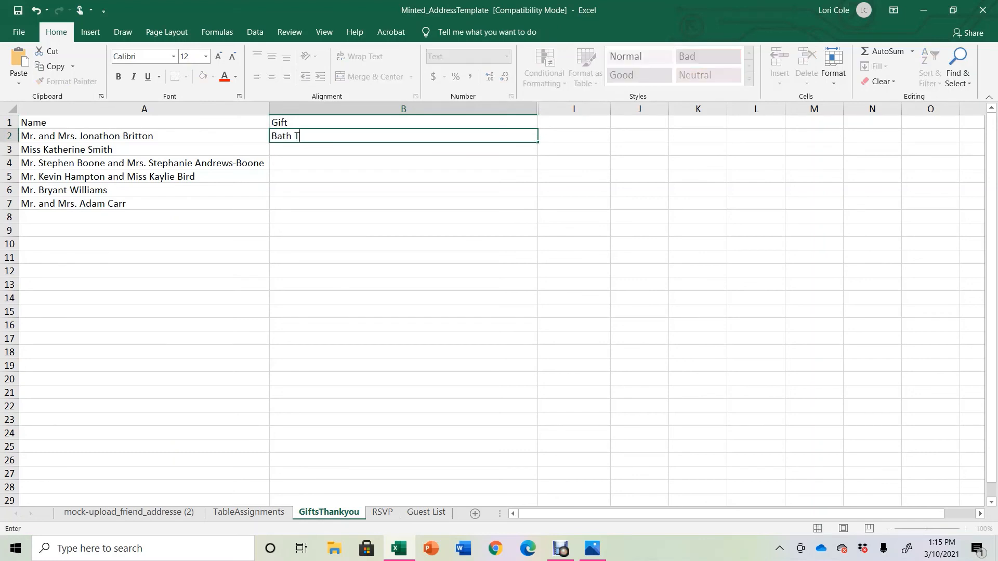
text(owels)
key(Return)
text(Fr)
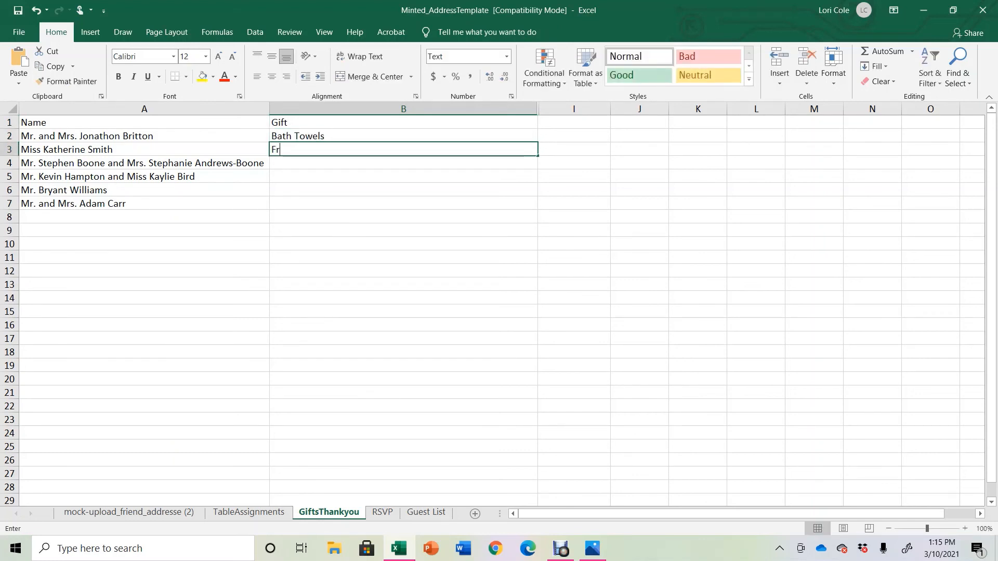
text(ame and )
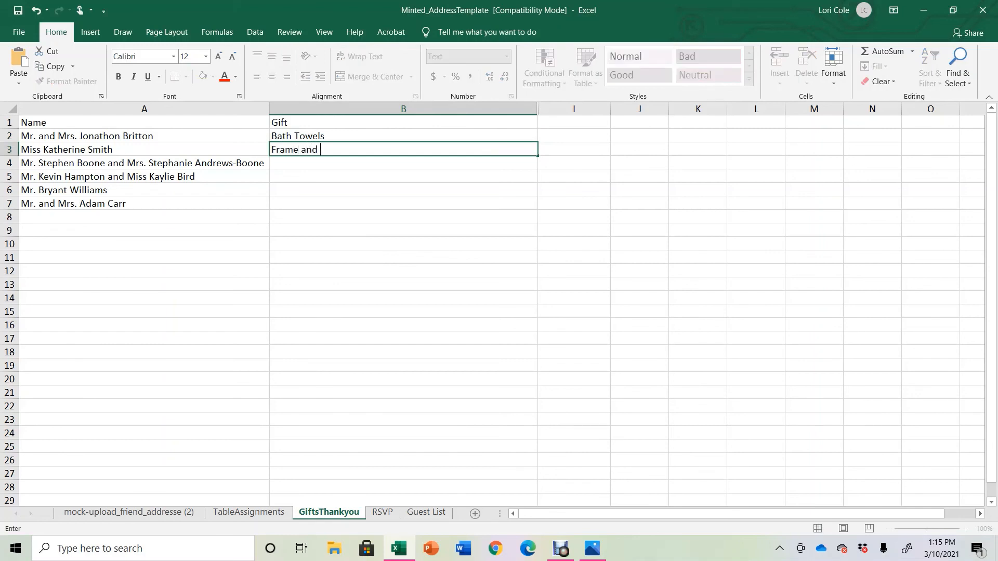
text(champagne)
key(Return)
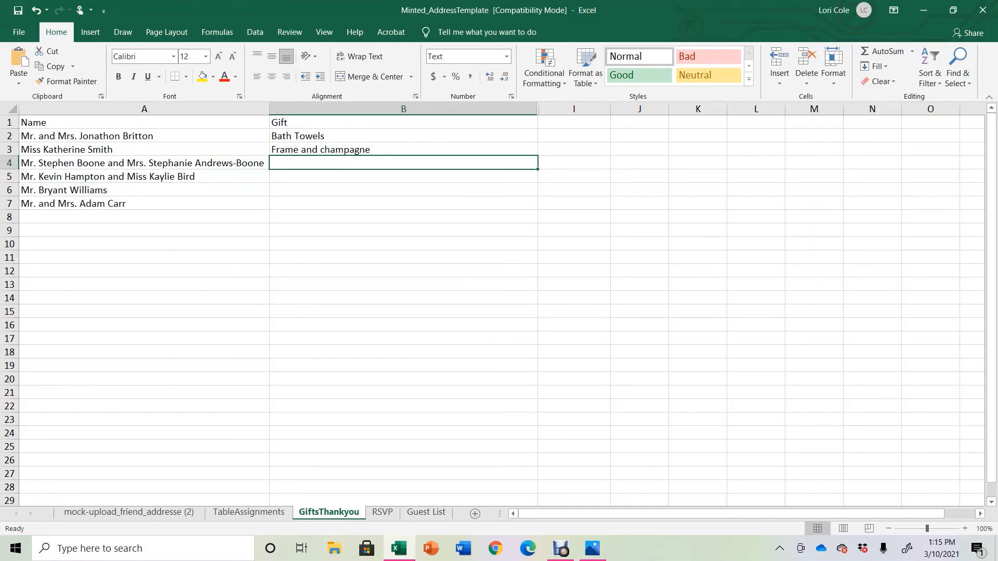
text(Kitchen )
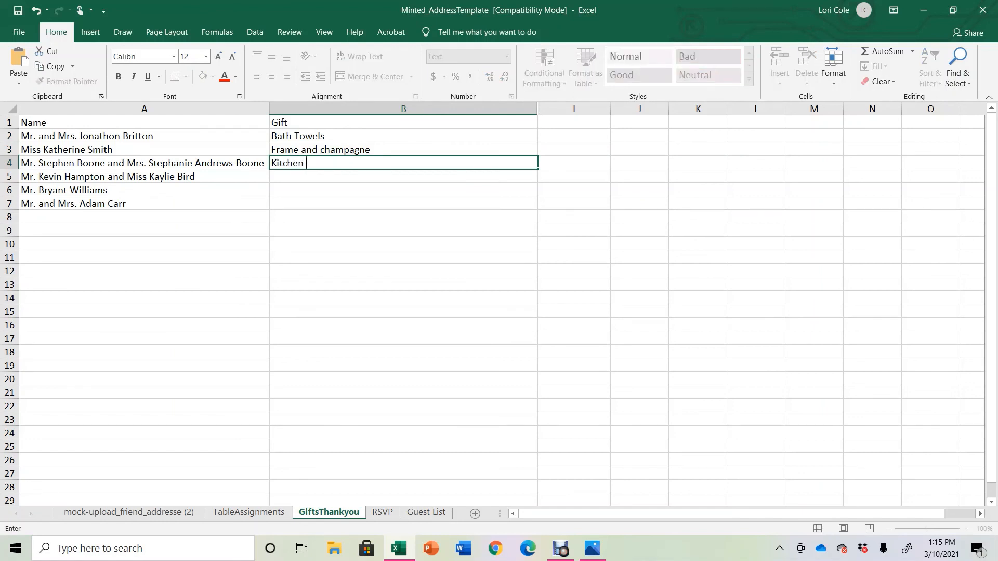
text(Items)
Add the heading Thank You in cell I1 and mark the first three guests with an X in I2:I4.
click(574, 123)
text(Thank )
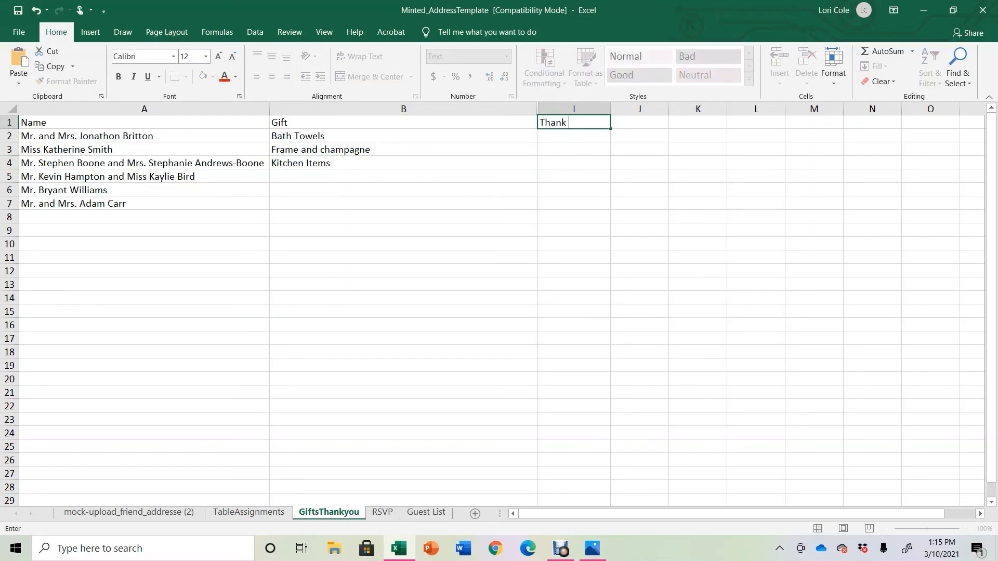
text(You)
key(Return)
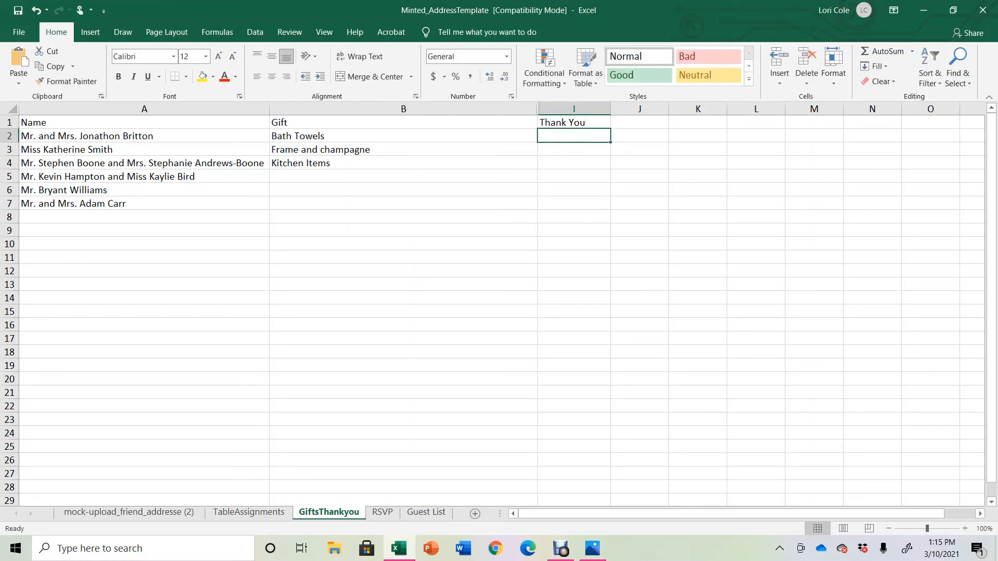
text(X)
key(Return)
text(X)
key(Return)
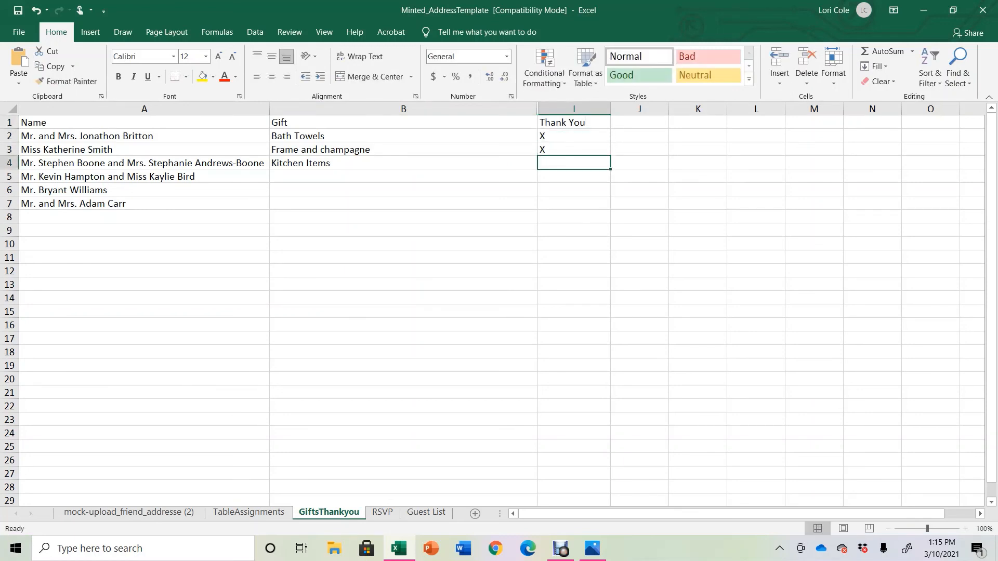
text(X)
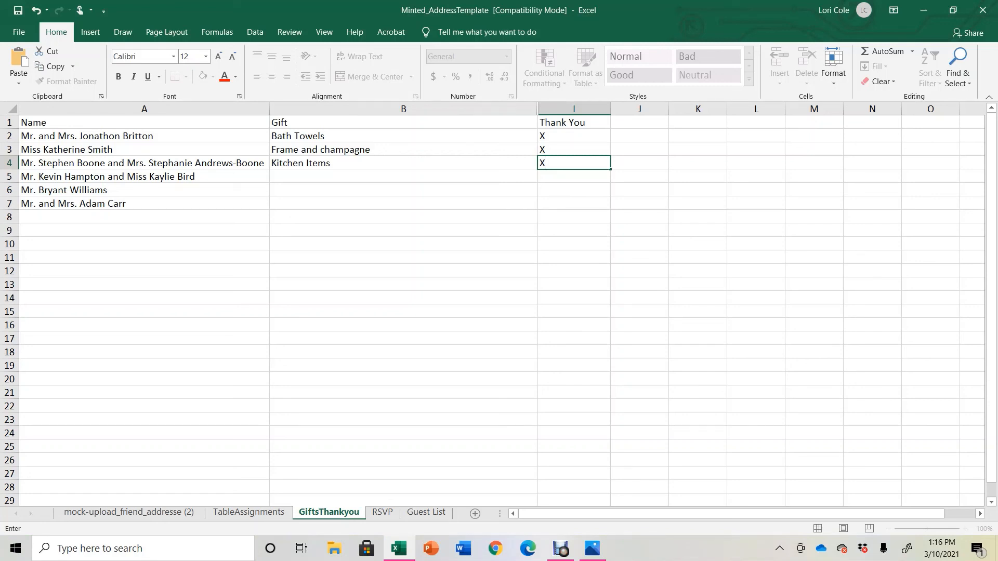
click(426, 512)
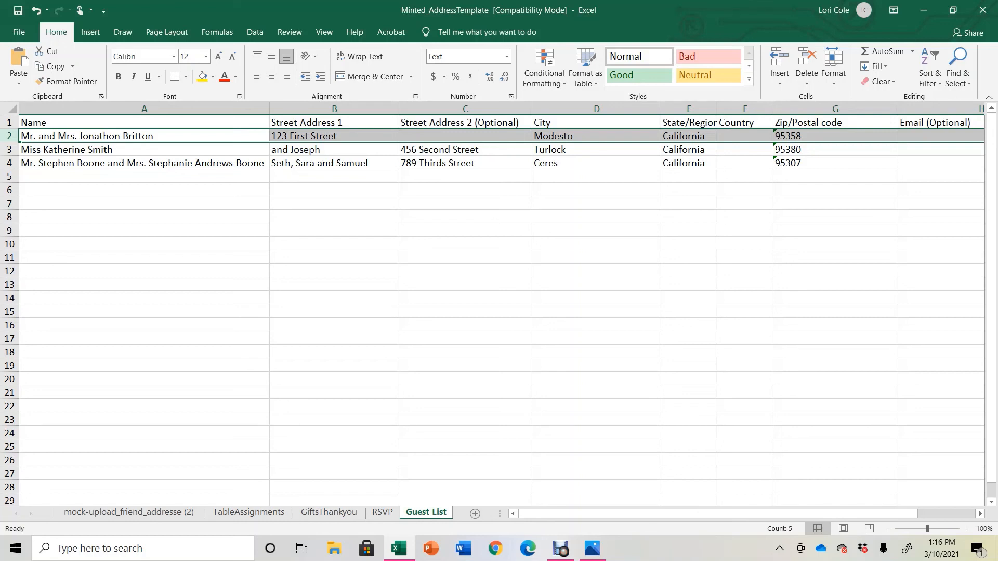
click(328, 512)
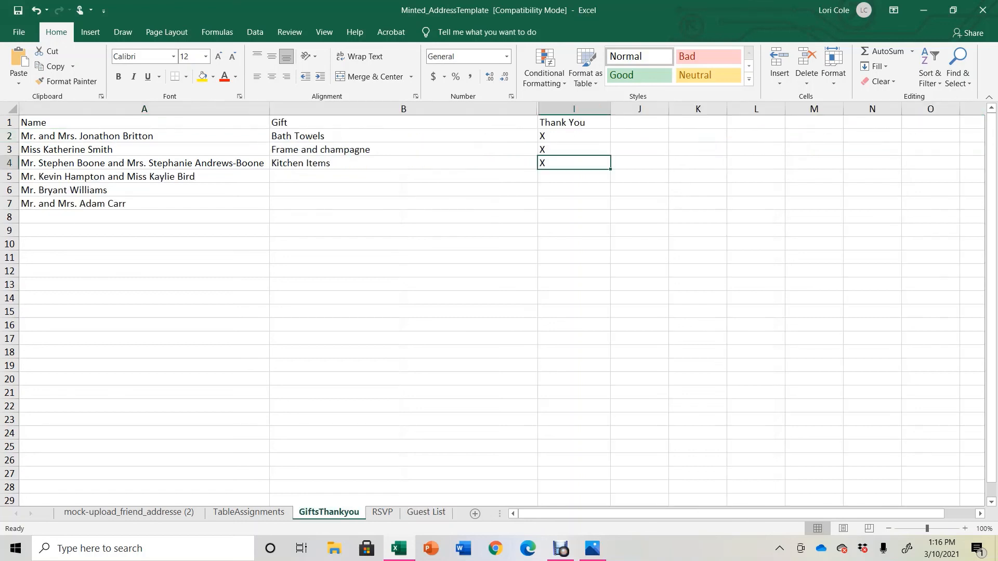